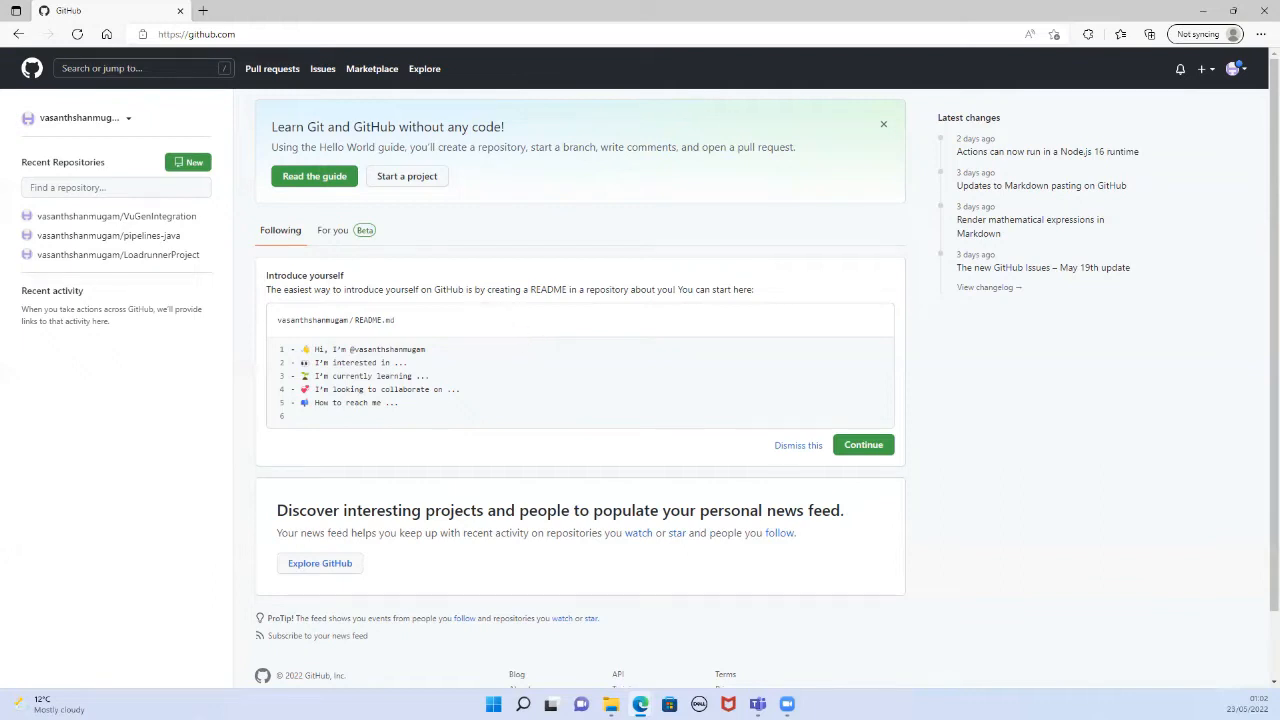
Start a new repository named hello-world with the description "Little's law - First episode on Github playlist"
scroll(449, 531, down, 1)
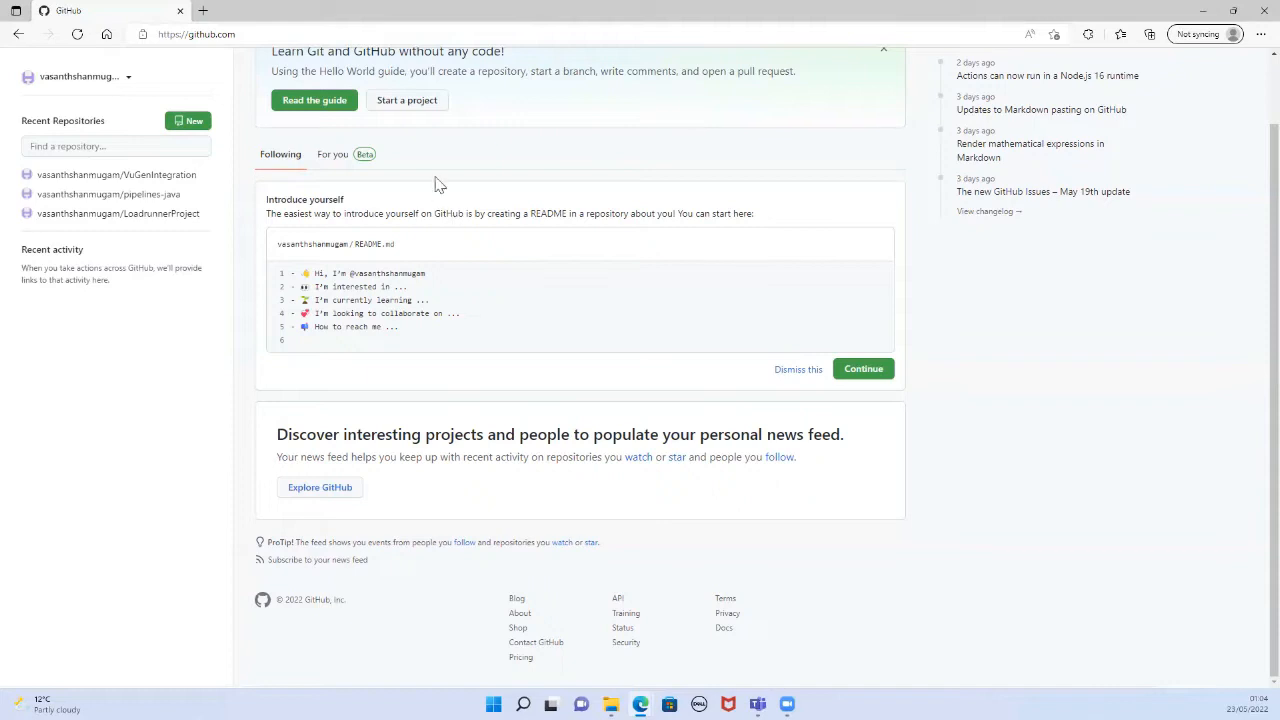
click(188, 124)
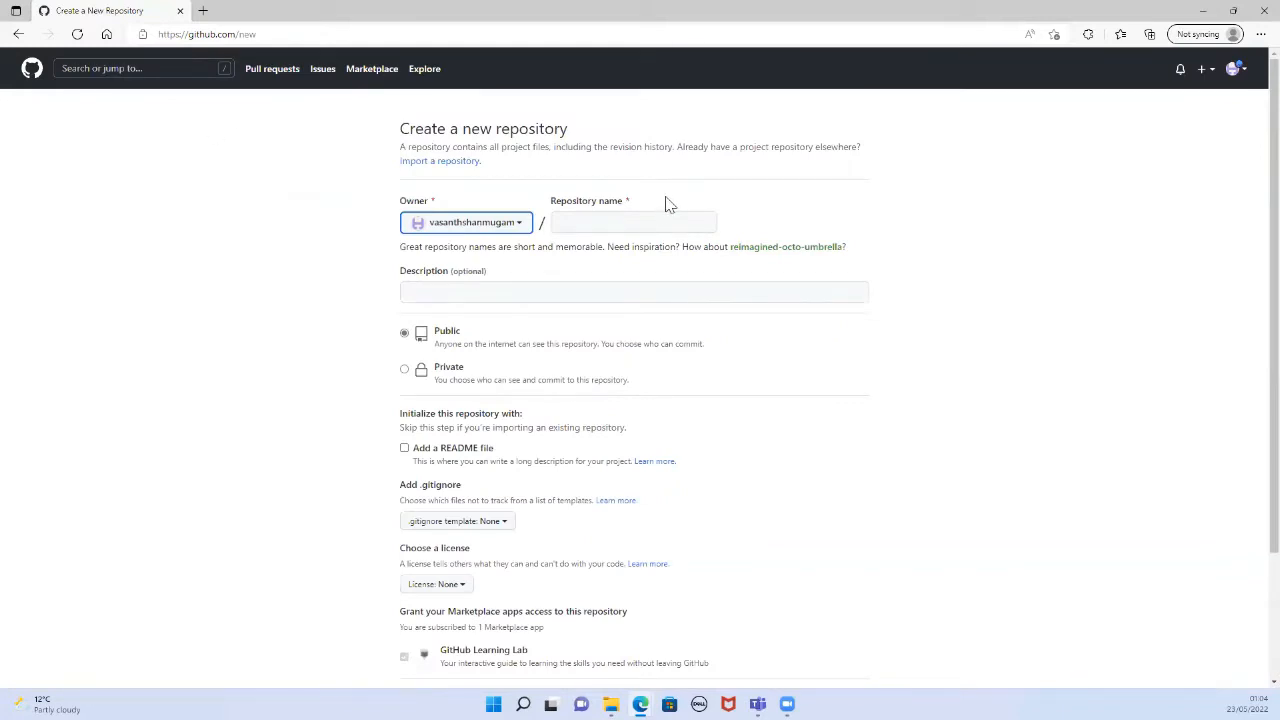
click(570, 224)
text(h)
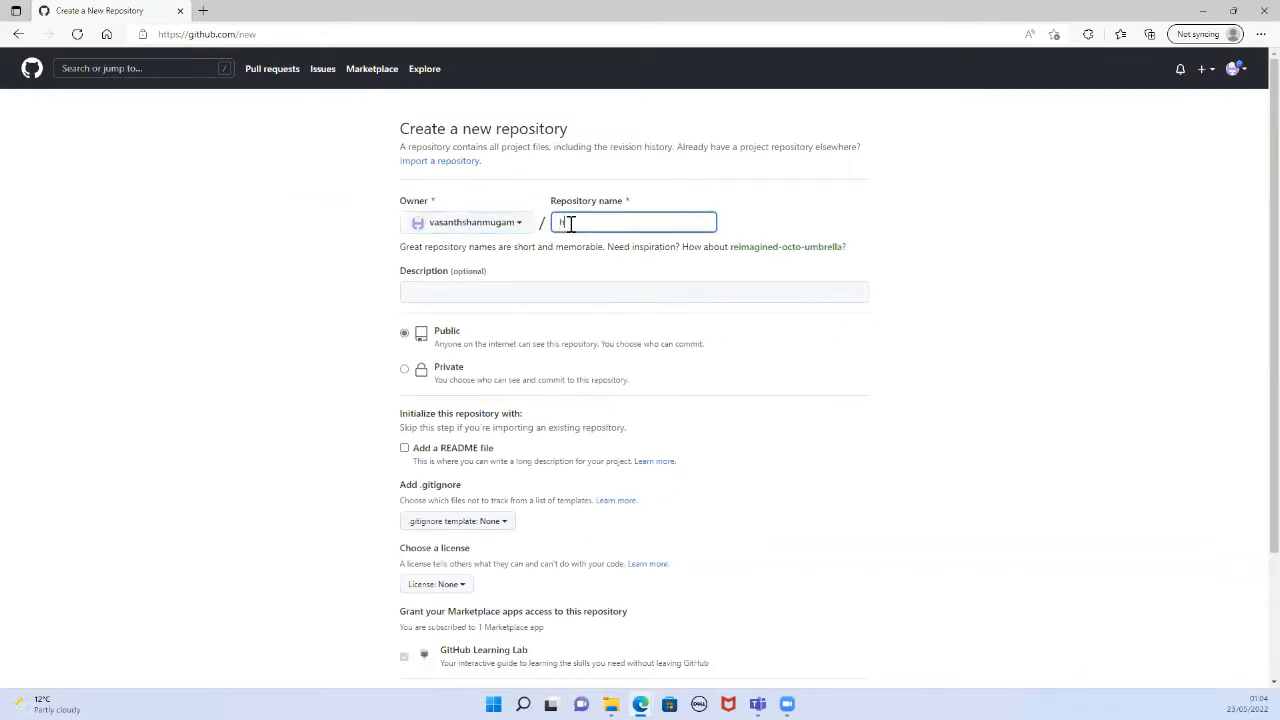
text(ello-world)
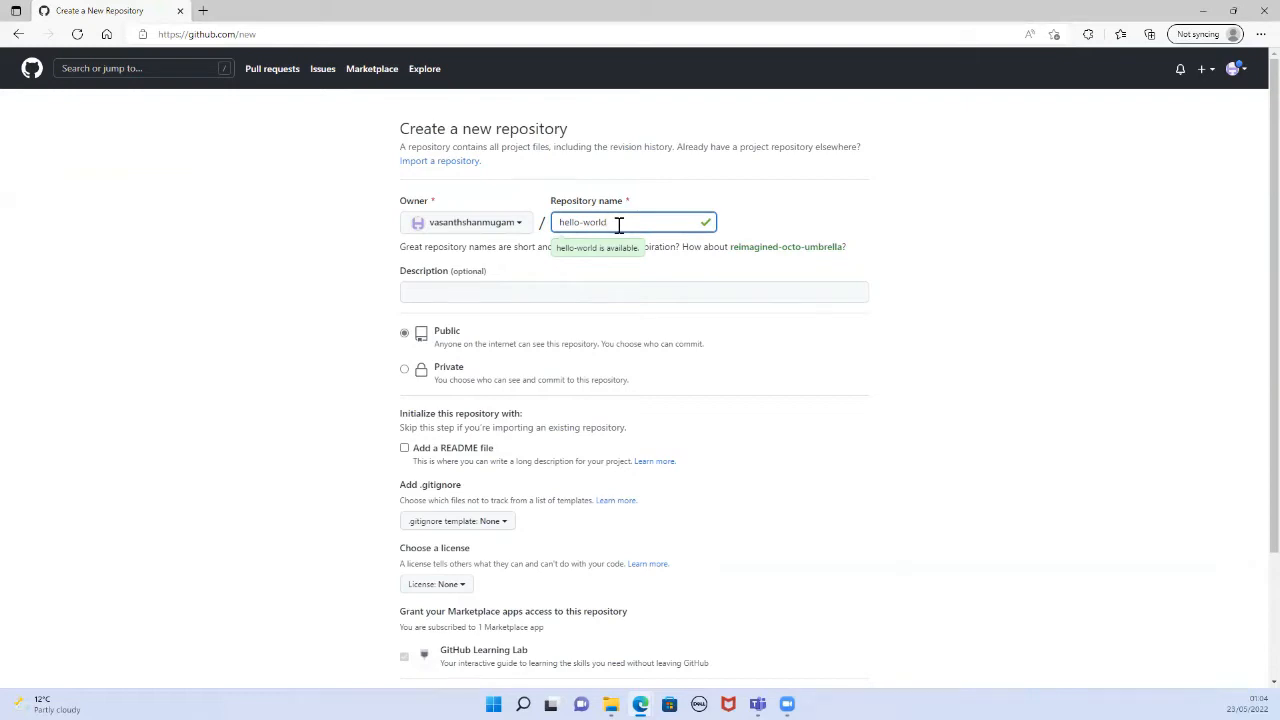
click(506, 292)
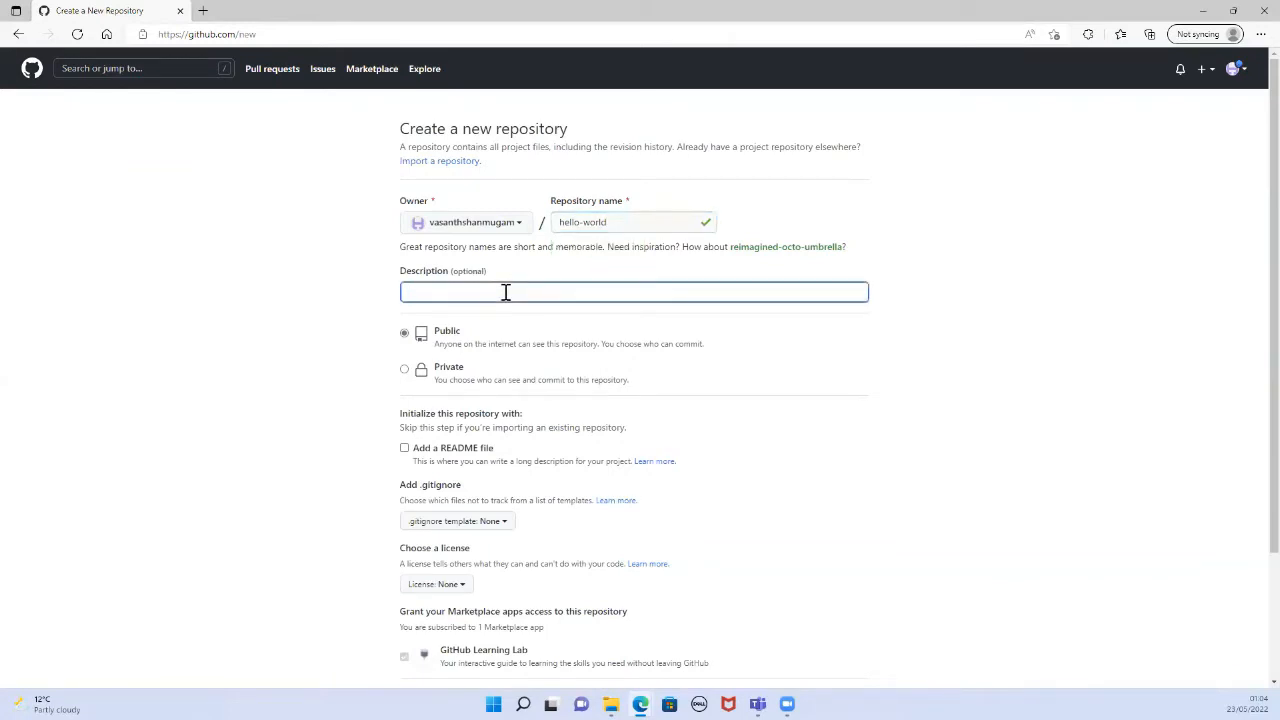
text(Little's law - First episode on Github playlist)
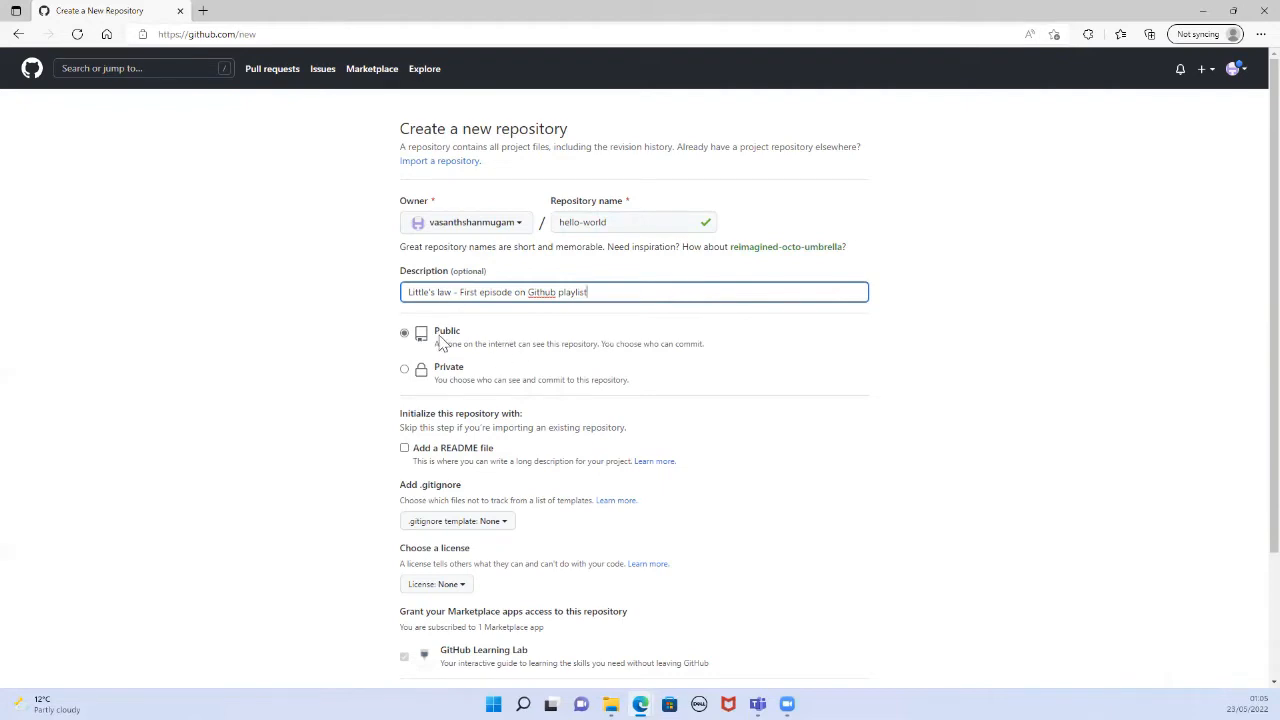
Keep the repository's visibility public, initialize it with a README file and create it
click(405, 370)
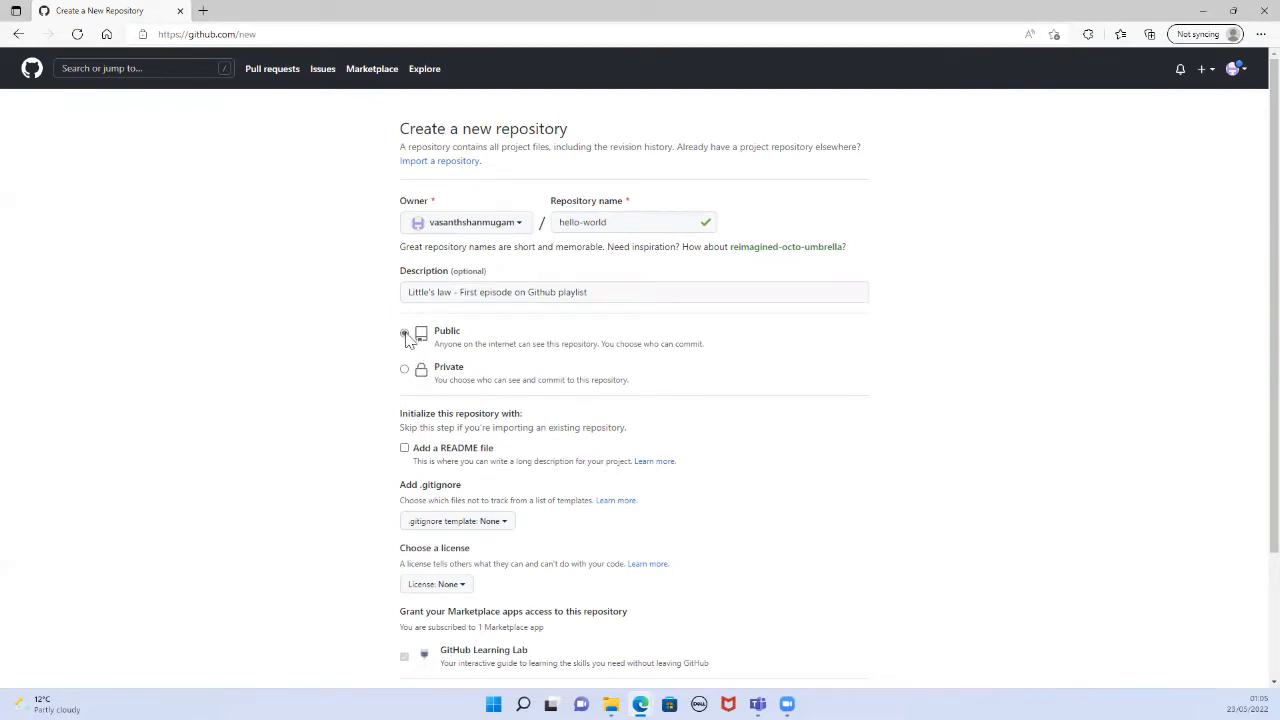
click(405, 449)
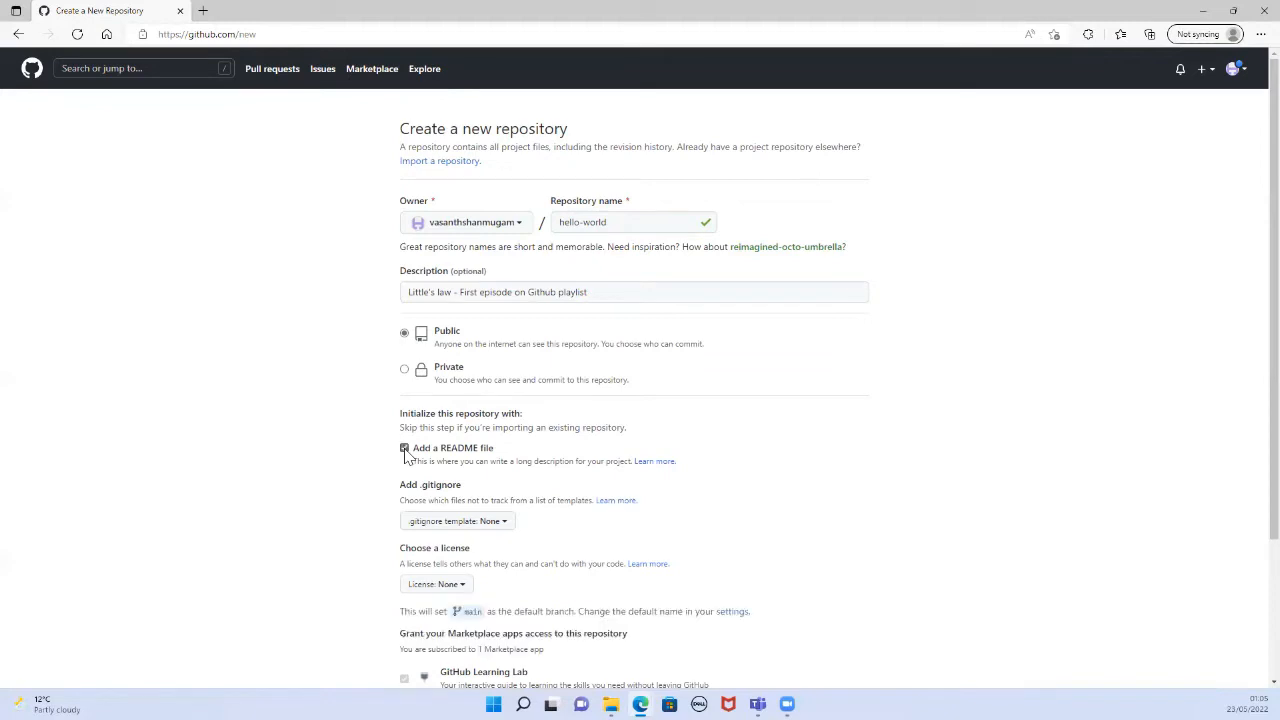
drag(443, 461, 586, 467)
drag(590, 476, 596, 470)
scroll(594, 466, down, 1)
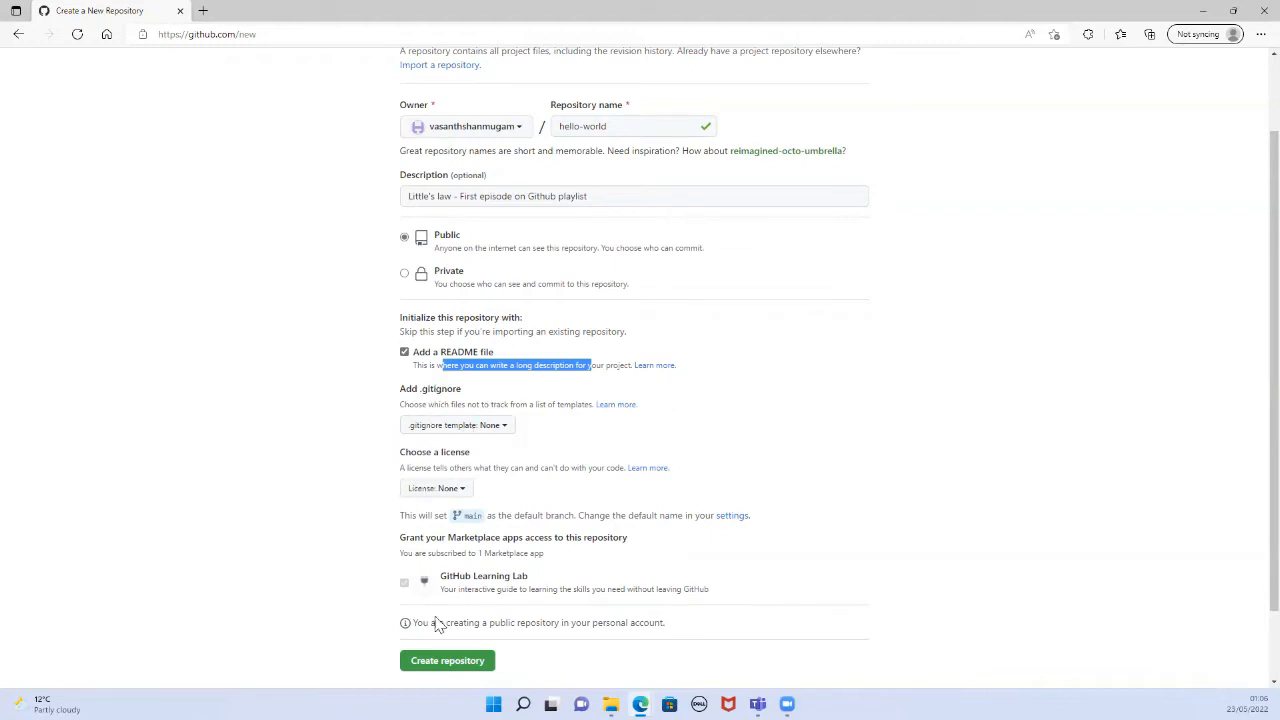
click(445, 665)
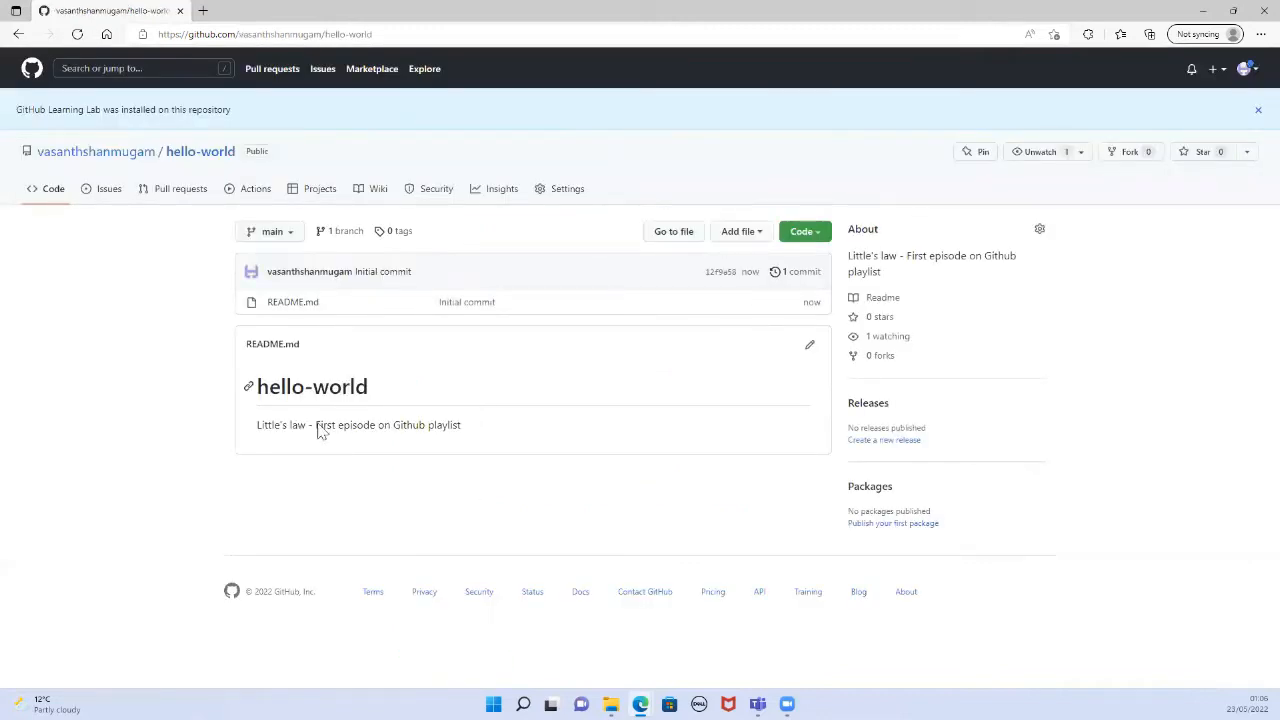
drag(259, 387, 368, 387)
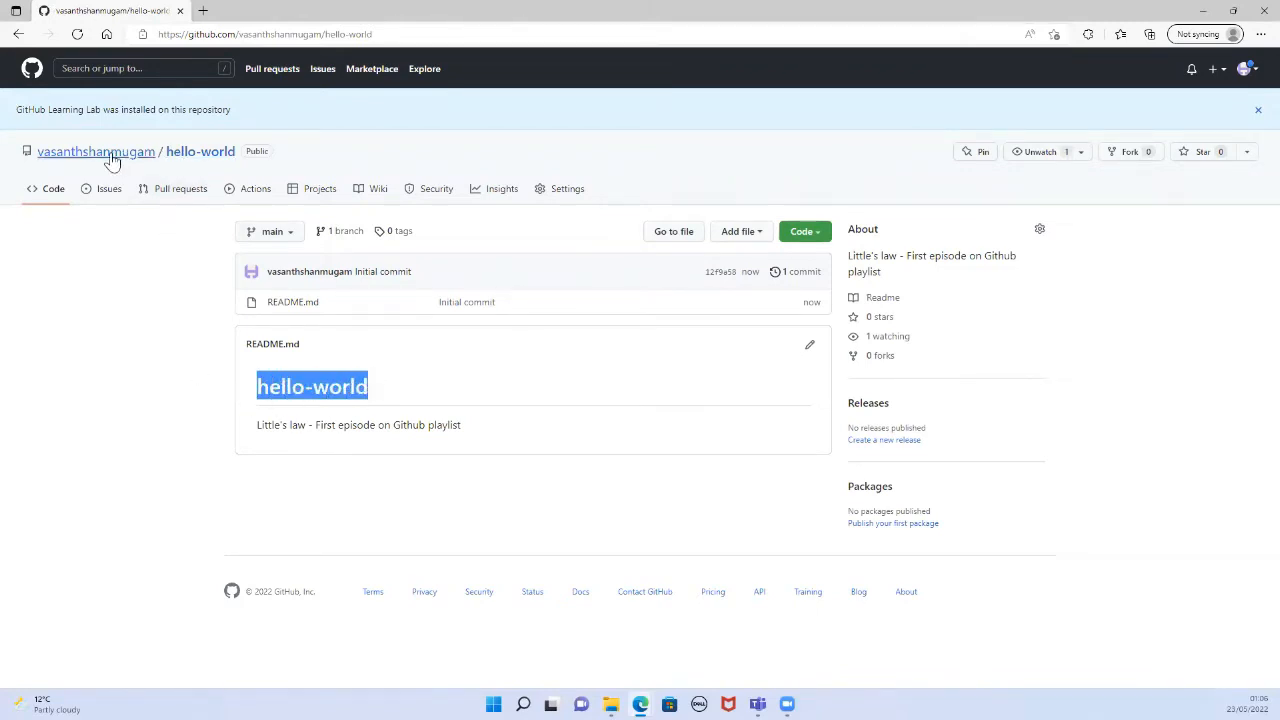
mouse_move(112, 160)
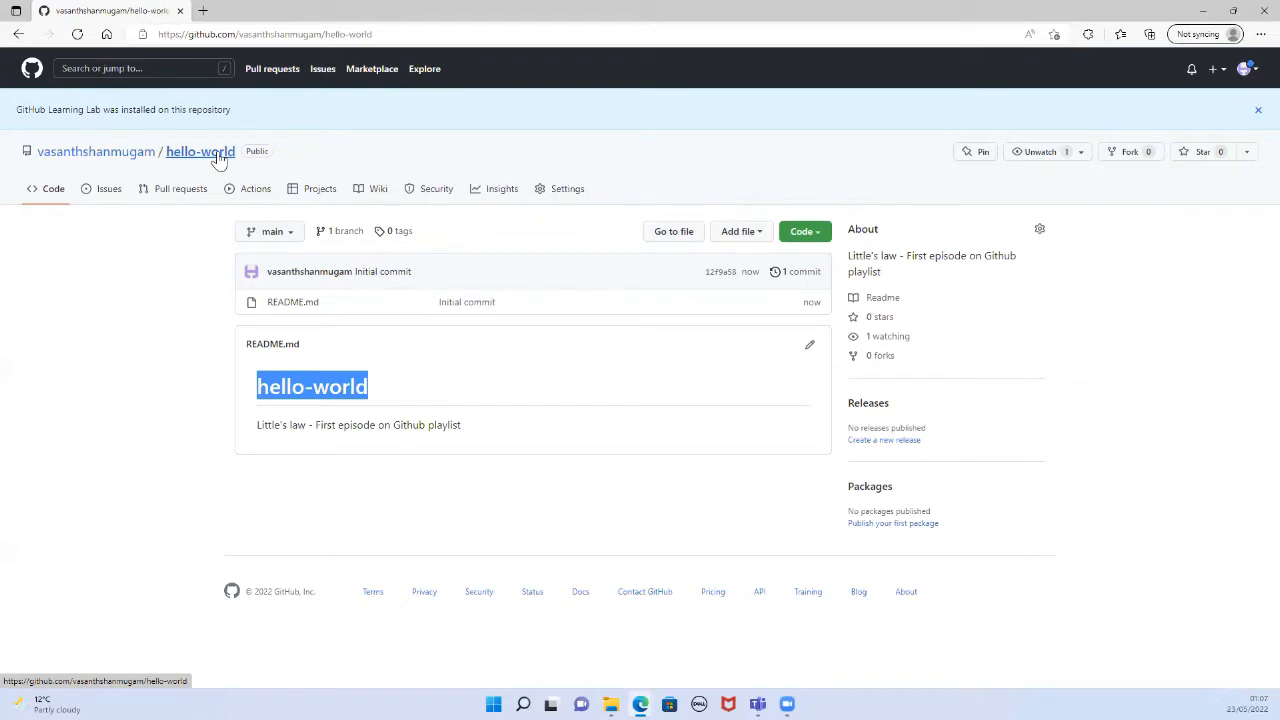
Create a branch named feature-branch from main in the hello-world repository
click(272, 233)
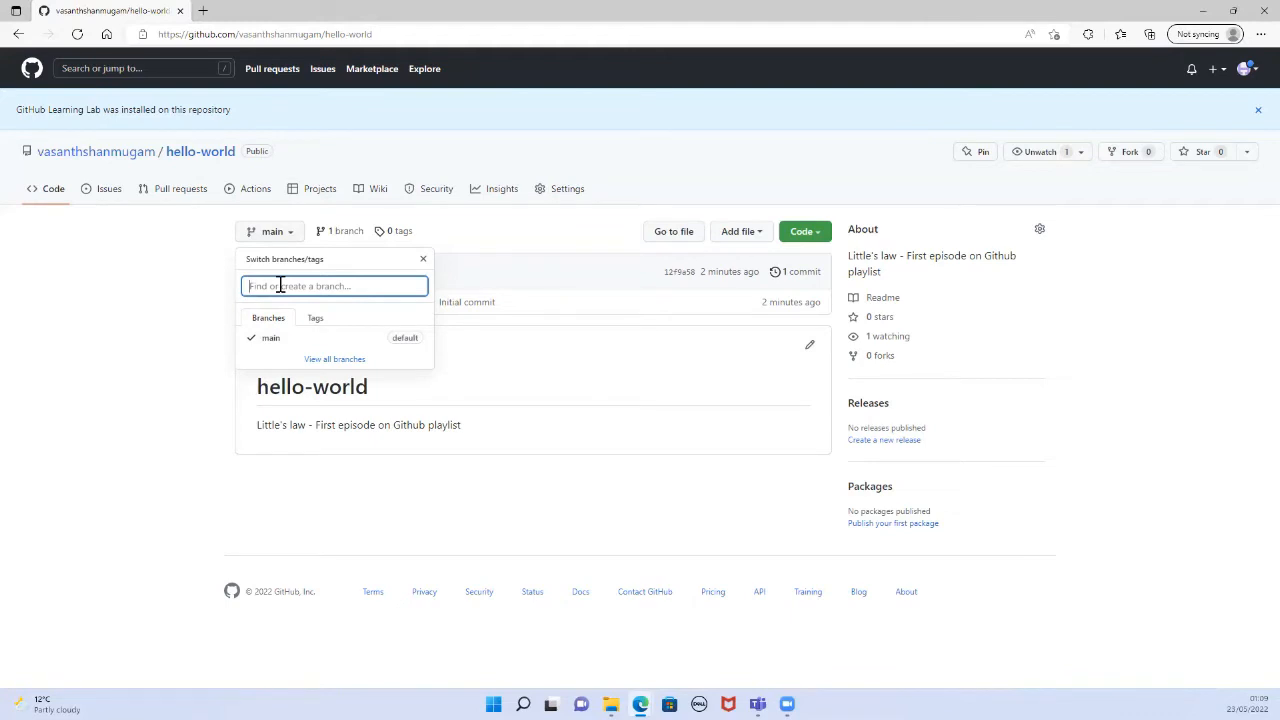
text(bra)
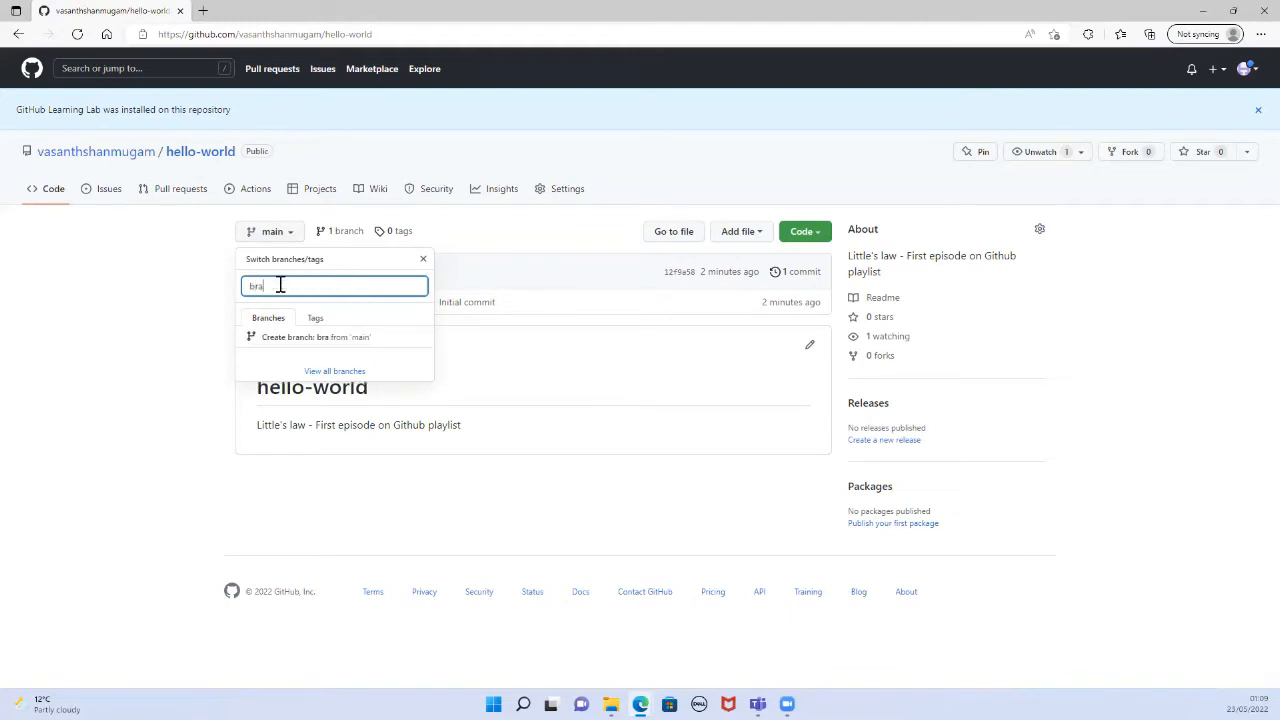
key(BackSpace)
key(BackSpace)
key(BackSpace)
text(feature-branch)
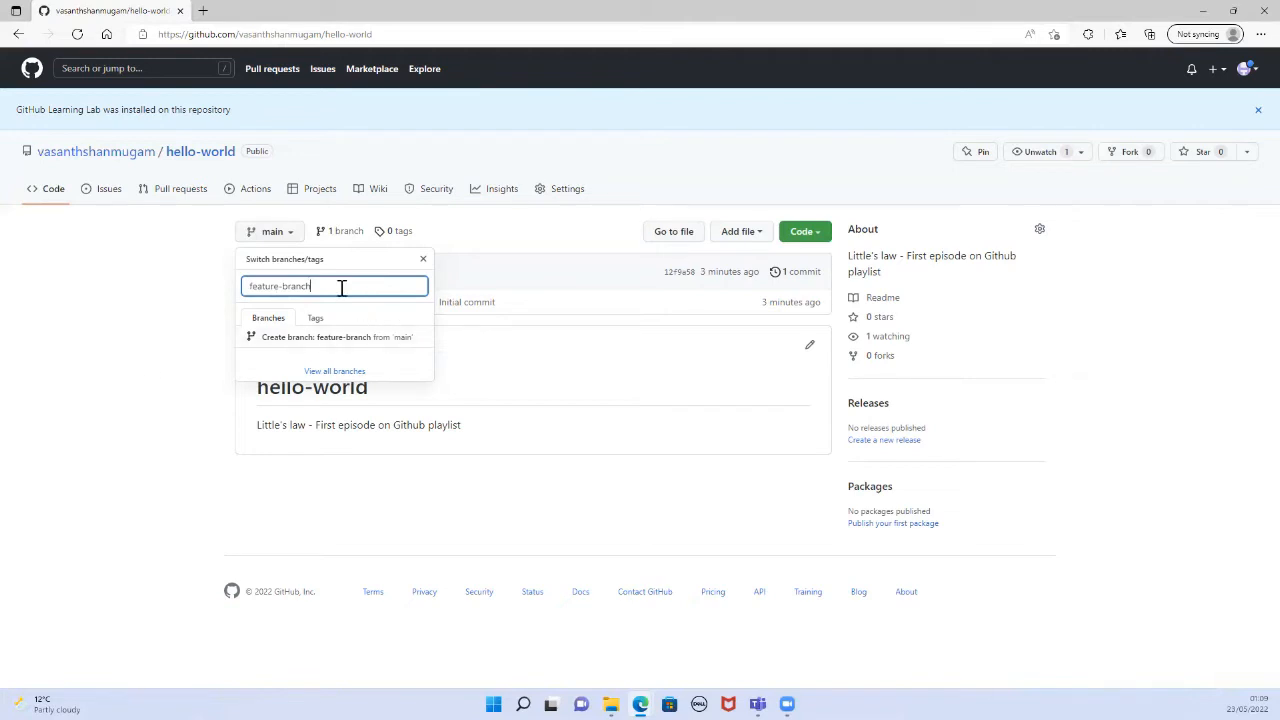
click(333, 342)
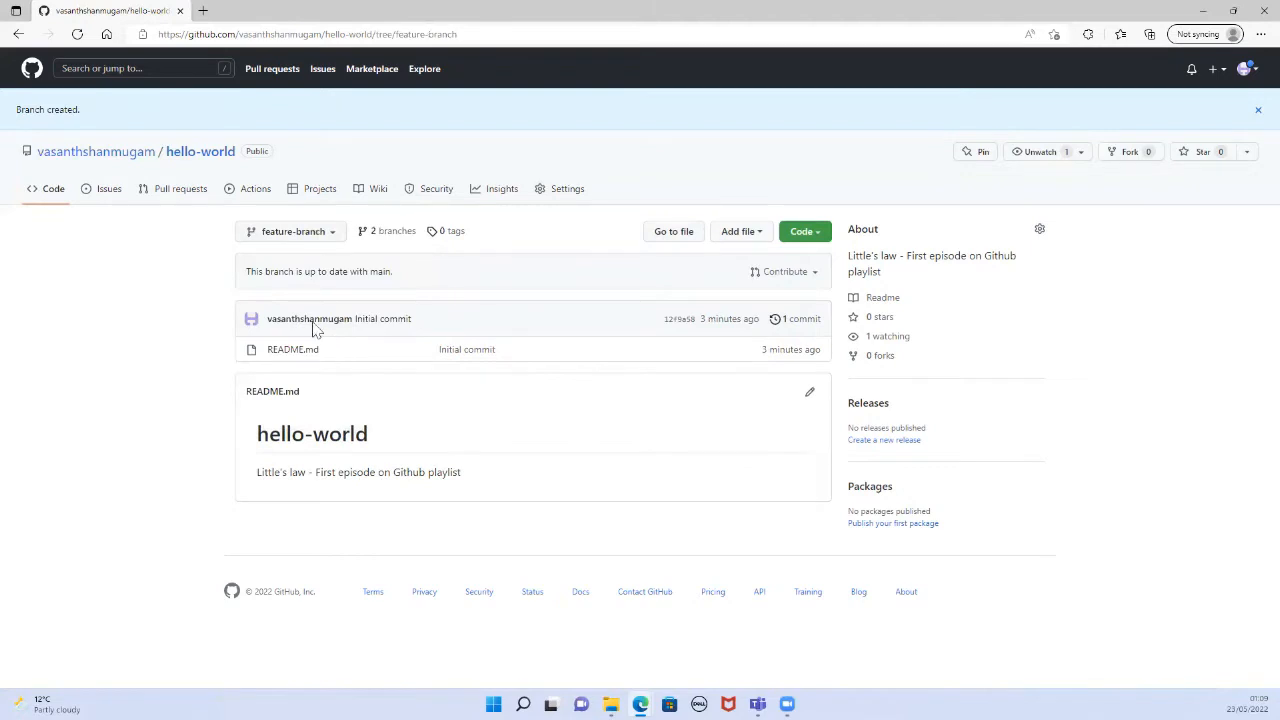
Switch to the main branch and back to feature-branch to compare their contents
click(322, 235)
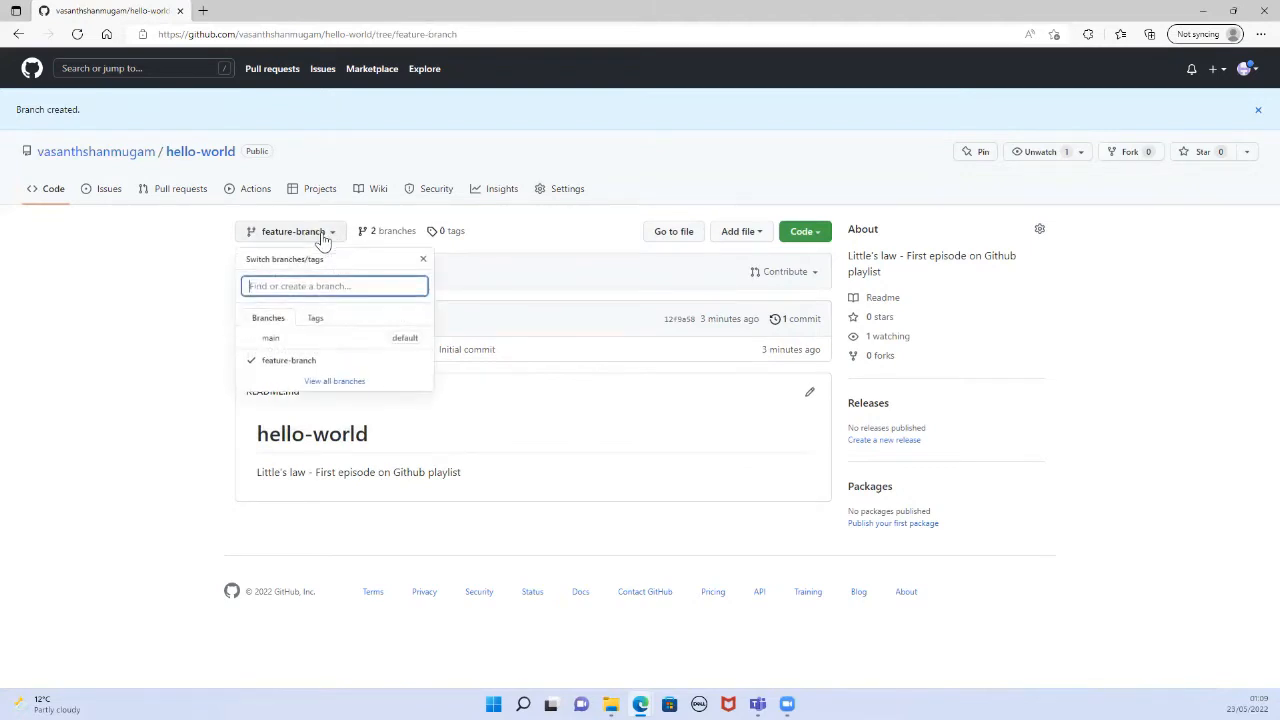
click(272, 339)
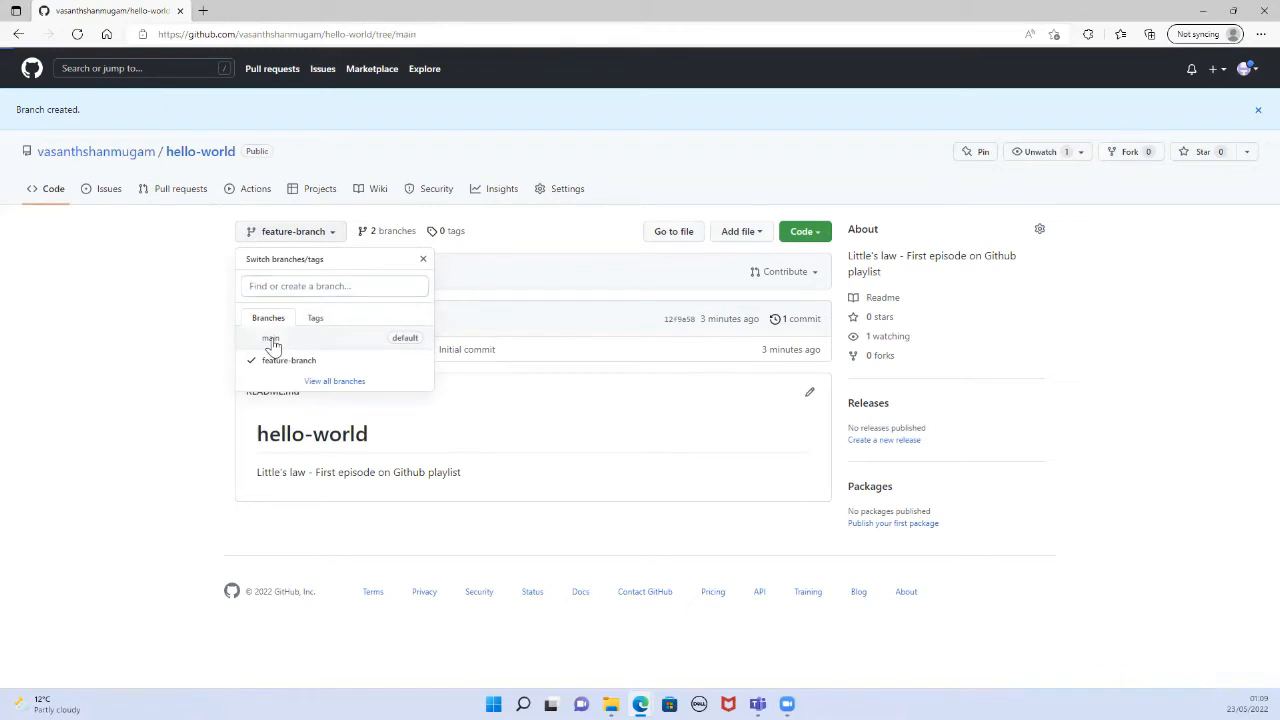
click(285, 193)
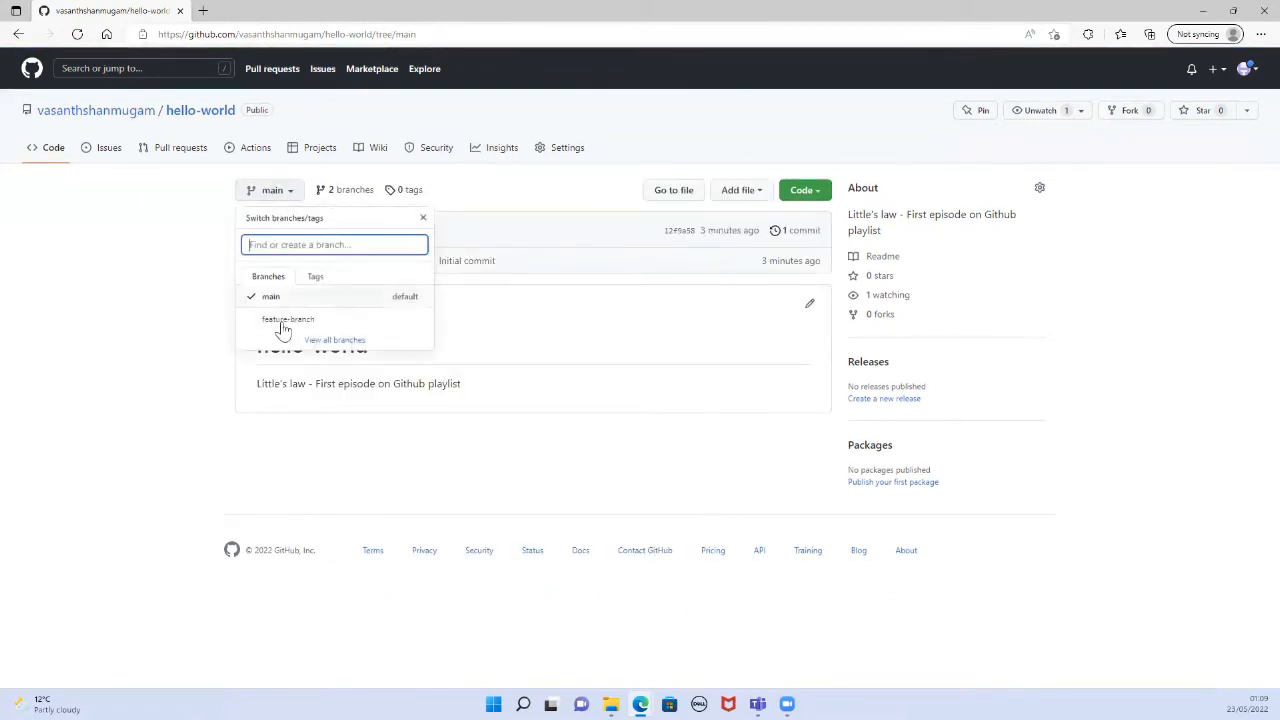
click(282, 327)
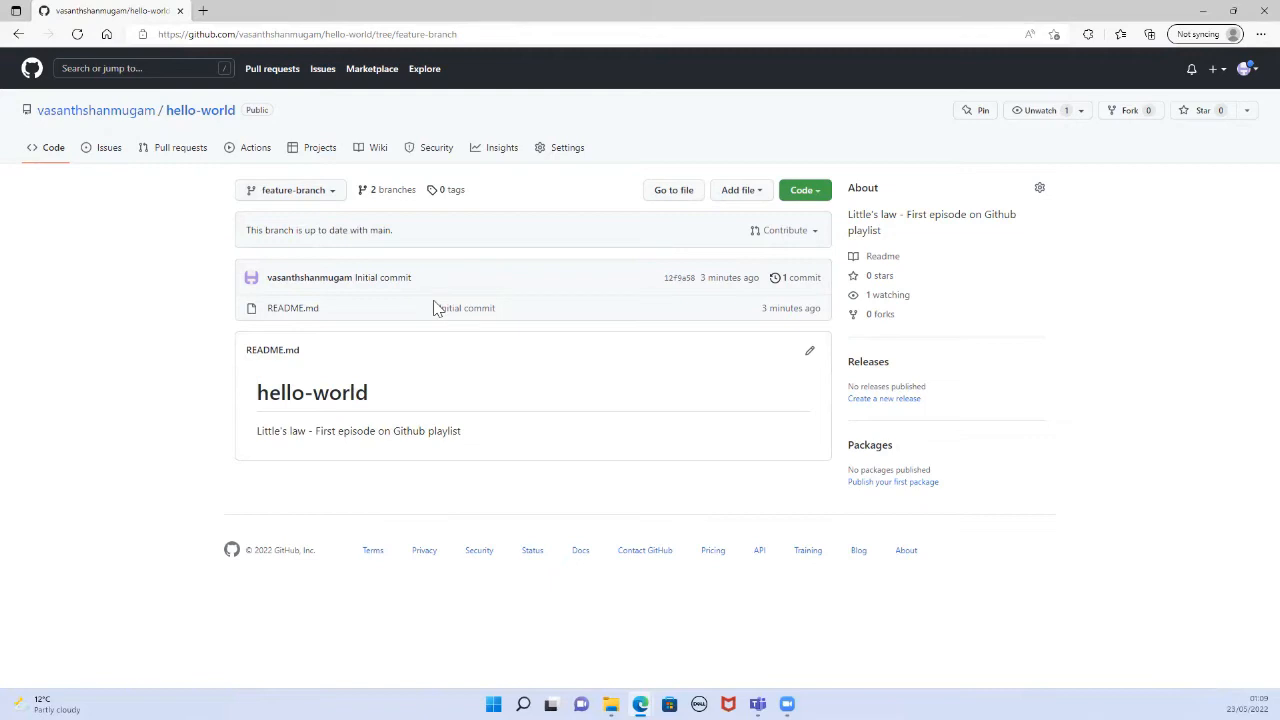
click(287, 191)
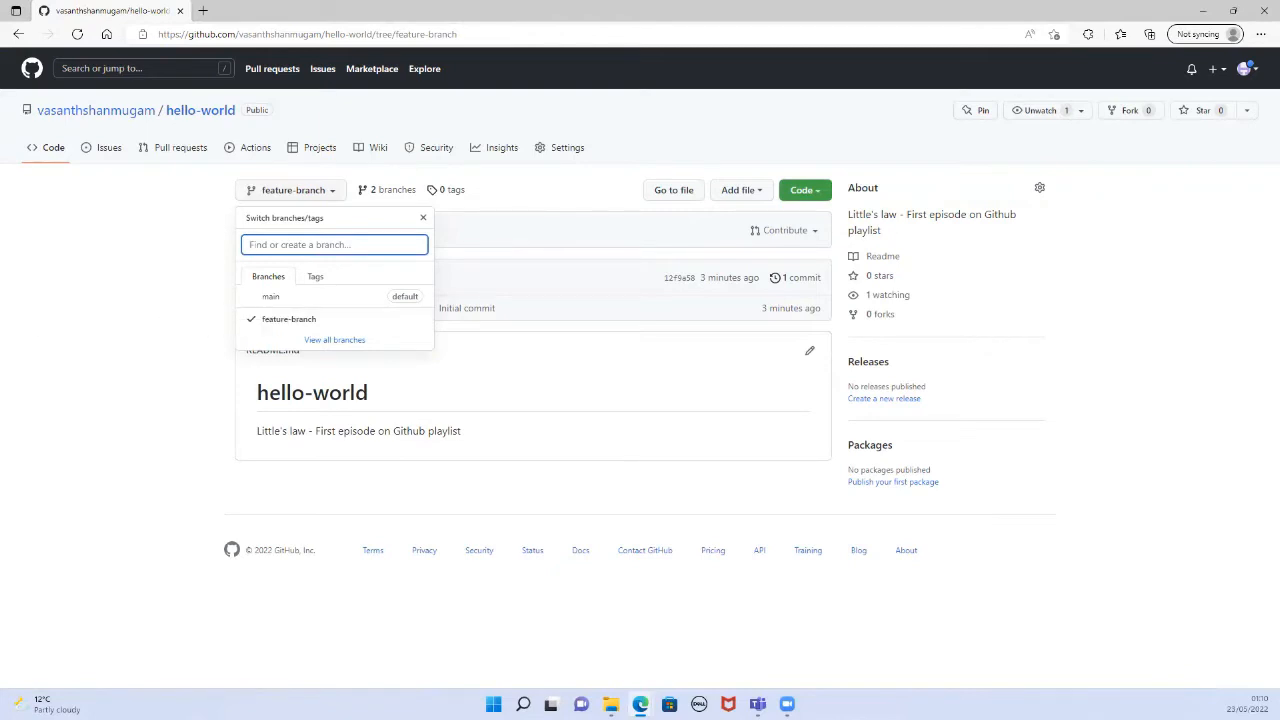
click(175, 347)
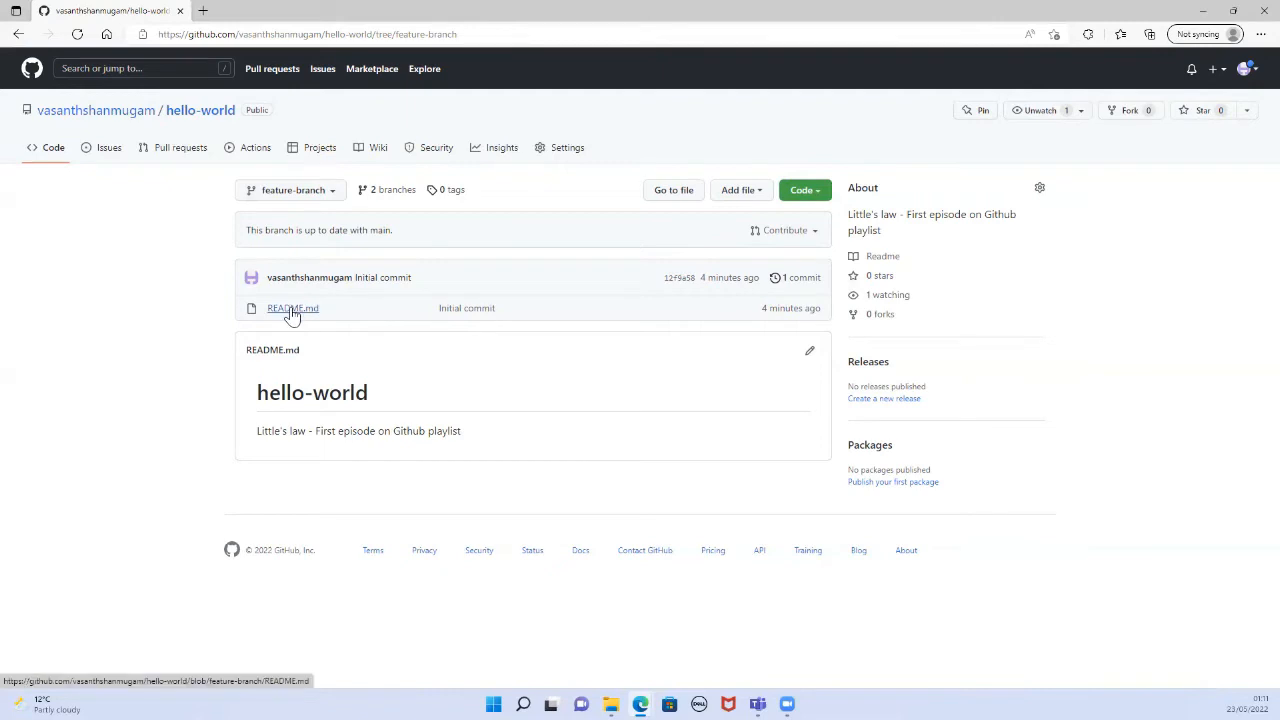
Edit README.md in feature-branch and add the third line "Line 2 to commit the file in the feature-branch"
click(290, 196)
click(294, 308)
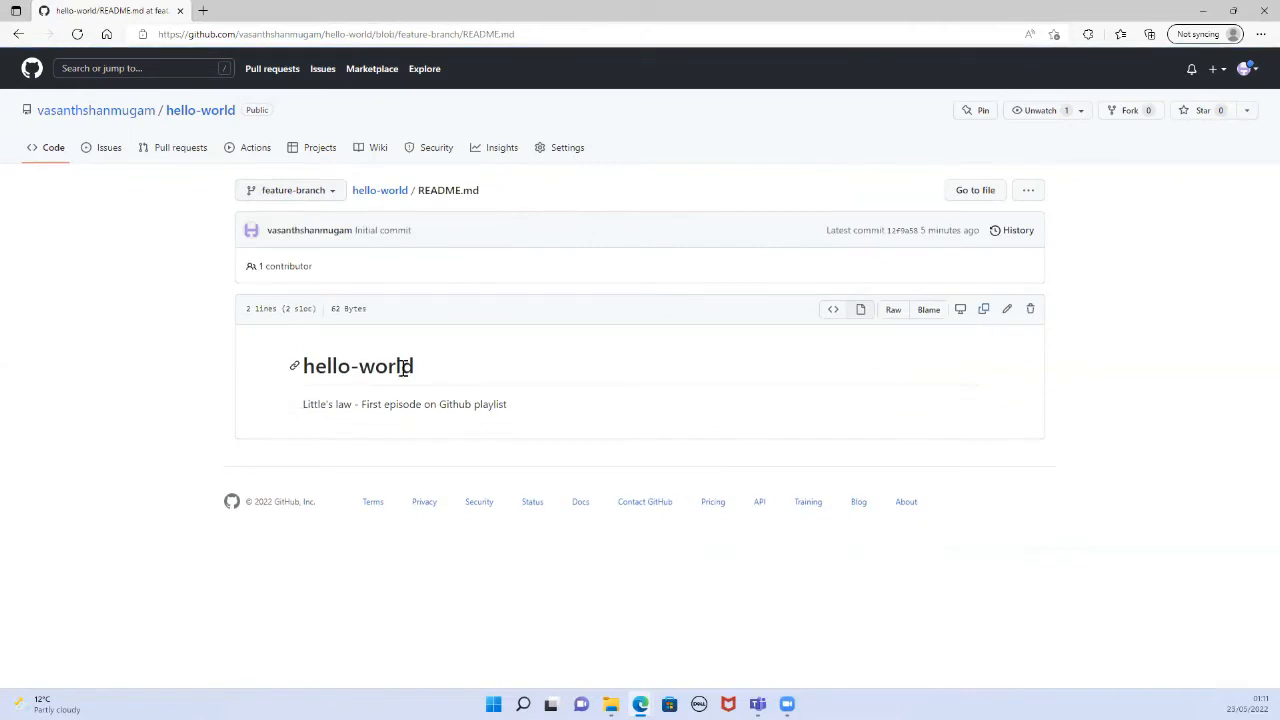
click(1008, 311)
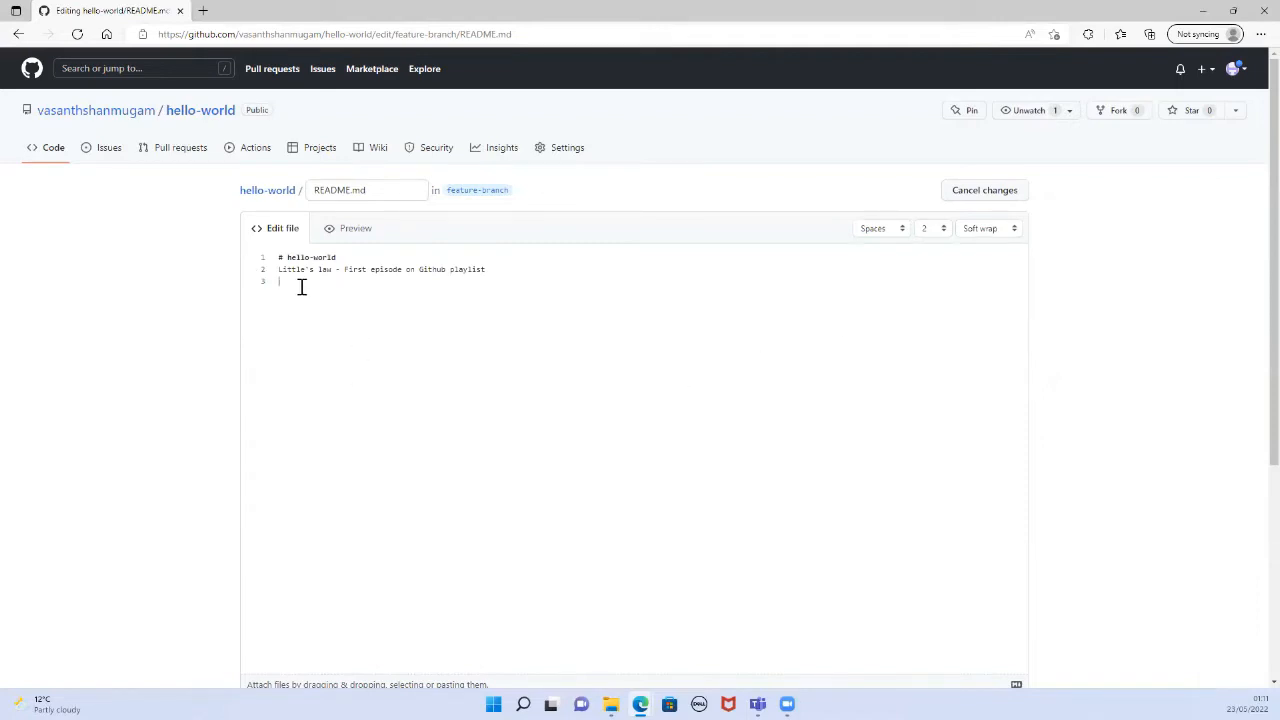
text(Line 1 to commit hte fi)
key(BackSpace)
key(BackSpace)
key(BackSpace)
key(BackSpace)
key(BackSpace)
key(BackSpace)
text(the file in the feature-branch)
Commit the README change directly to feature-branch with the message "First commit in the feature branch"
scroll(869, 603, down, 2)
scroll(868, 596, down, 2)
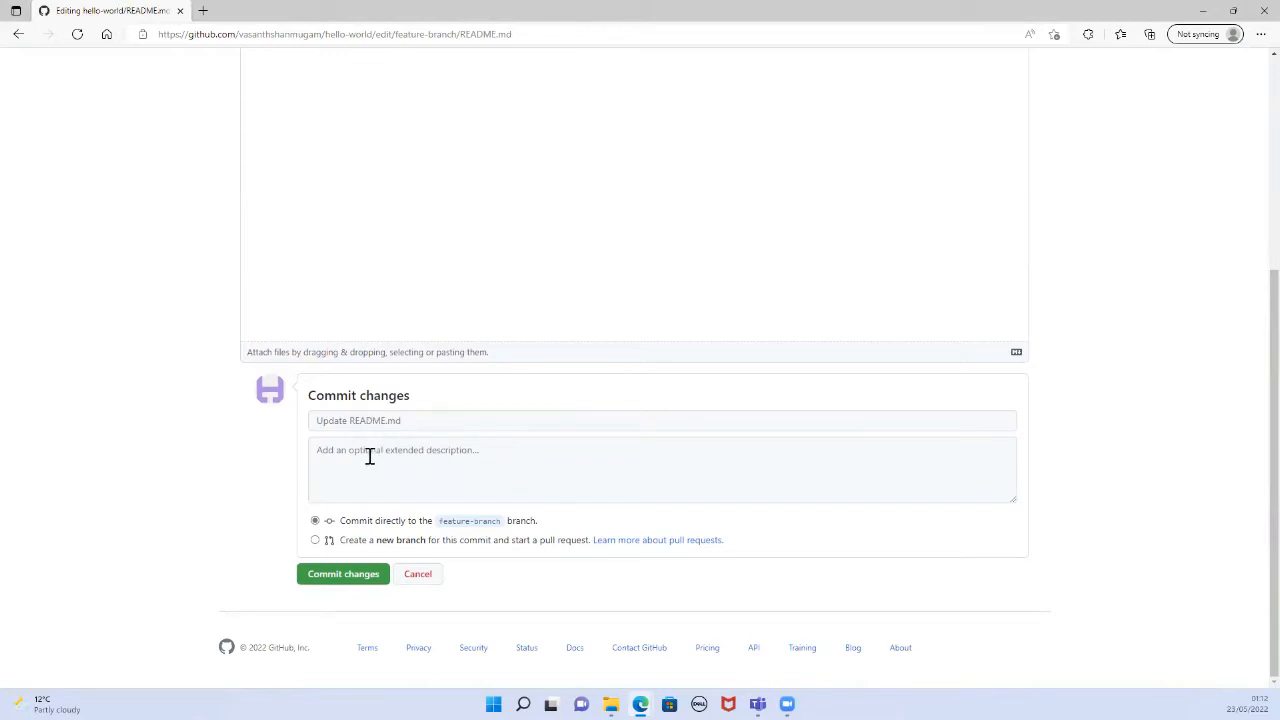
click(354, 420)
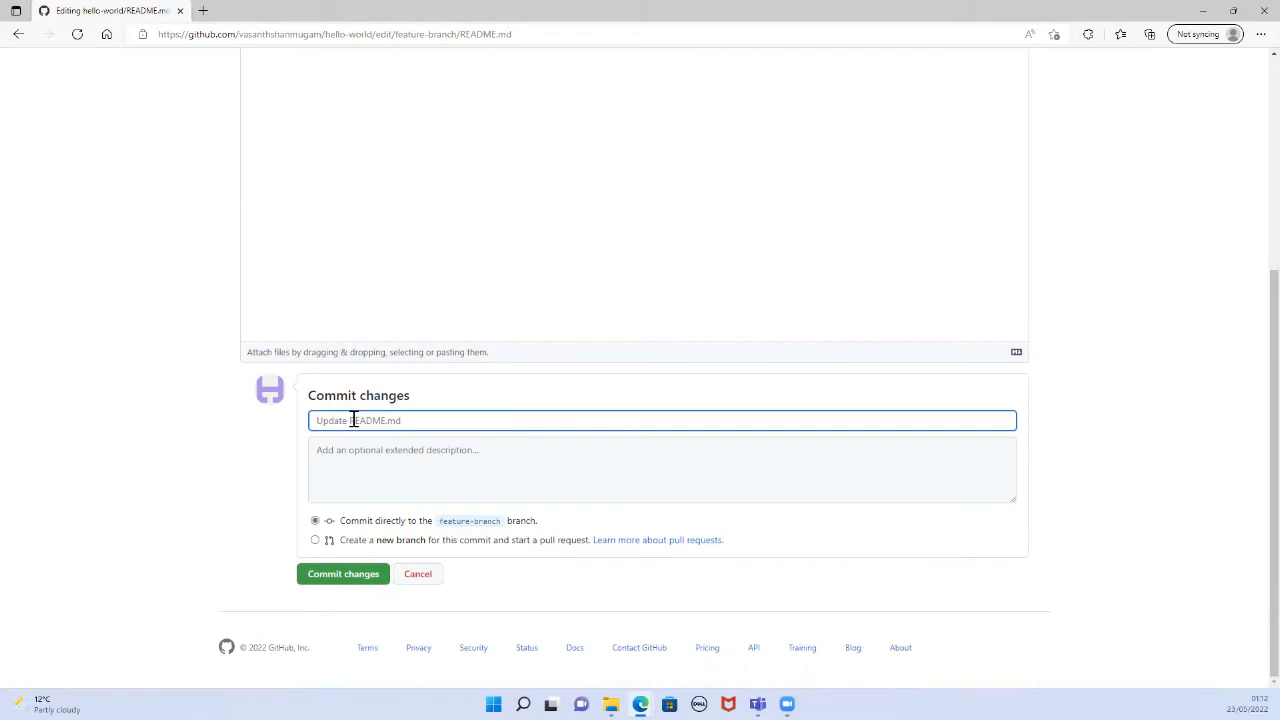
text(Second commit)
key(ctrl+a)
text(First commit in the feature branch)
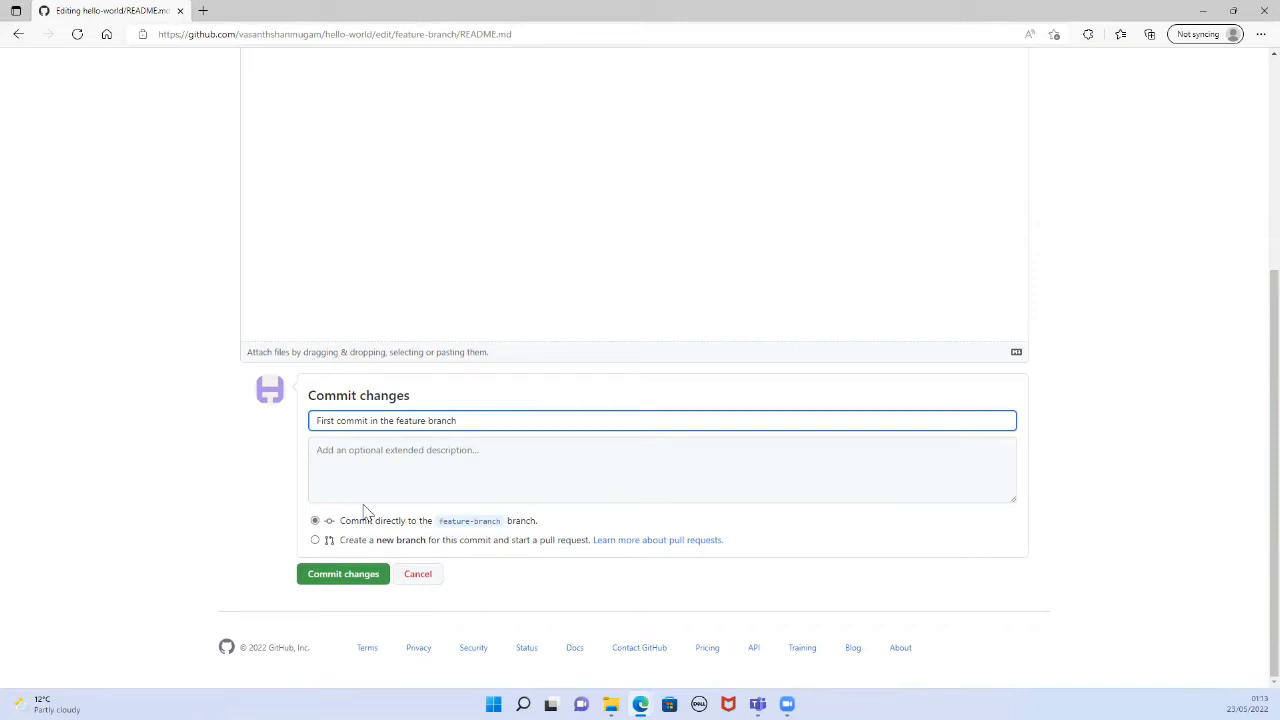
key(Return)
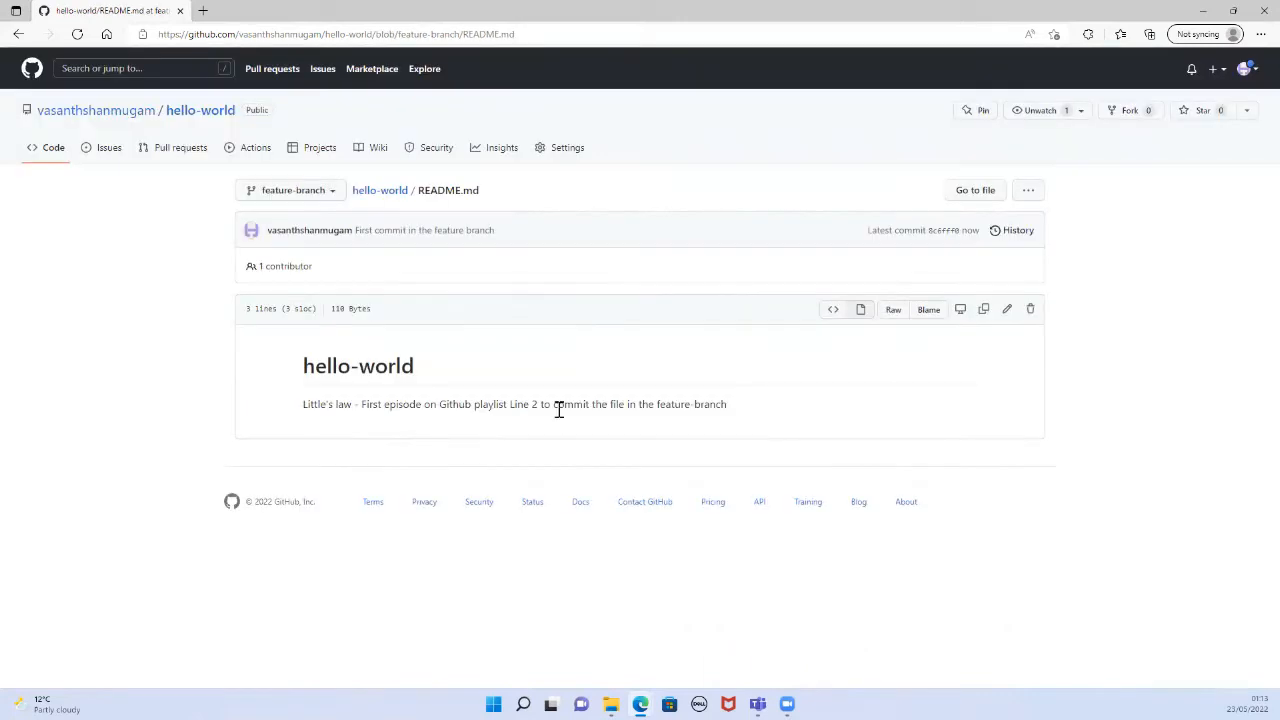
drag(476, 405, 738, 418)
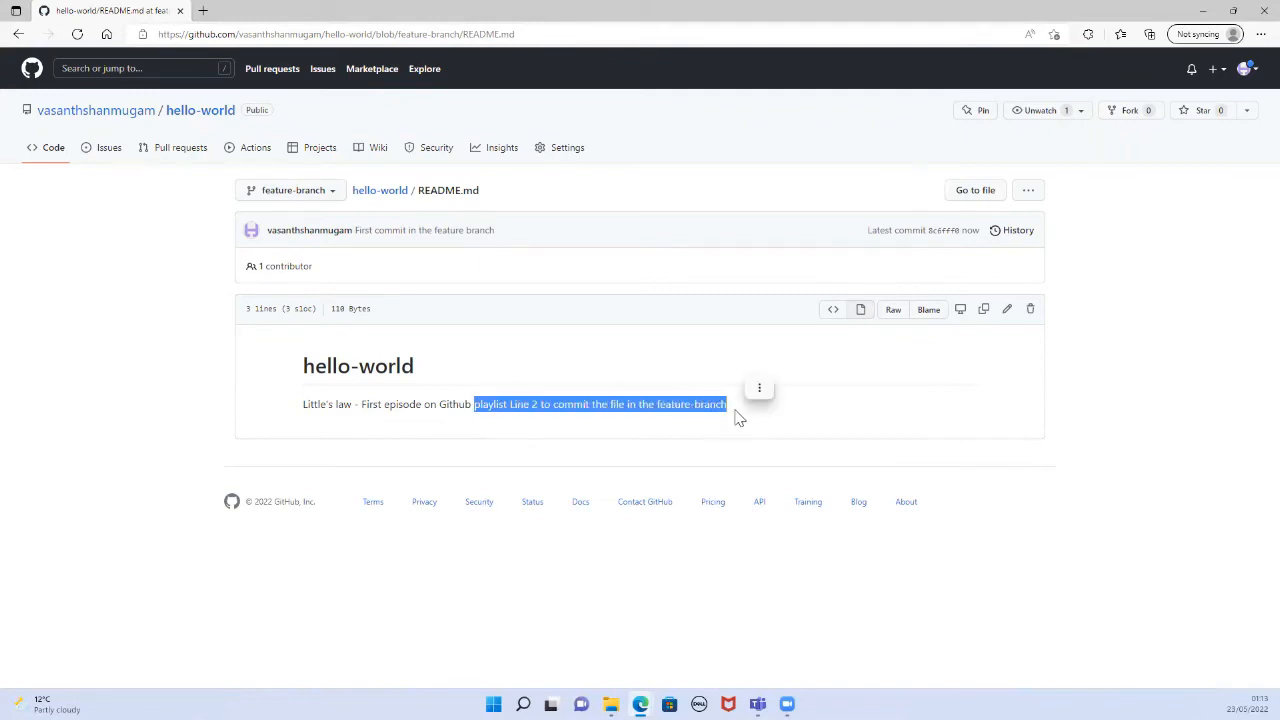
click(737, 410)
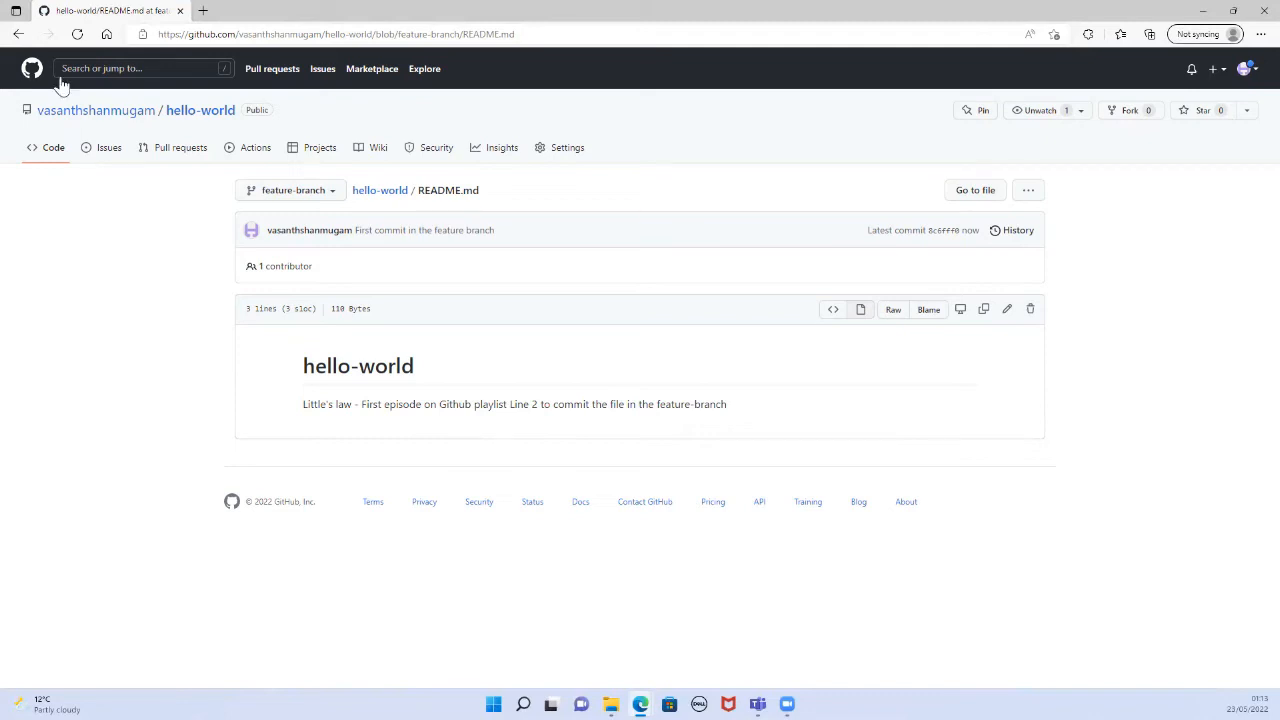
click(287, 194)
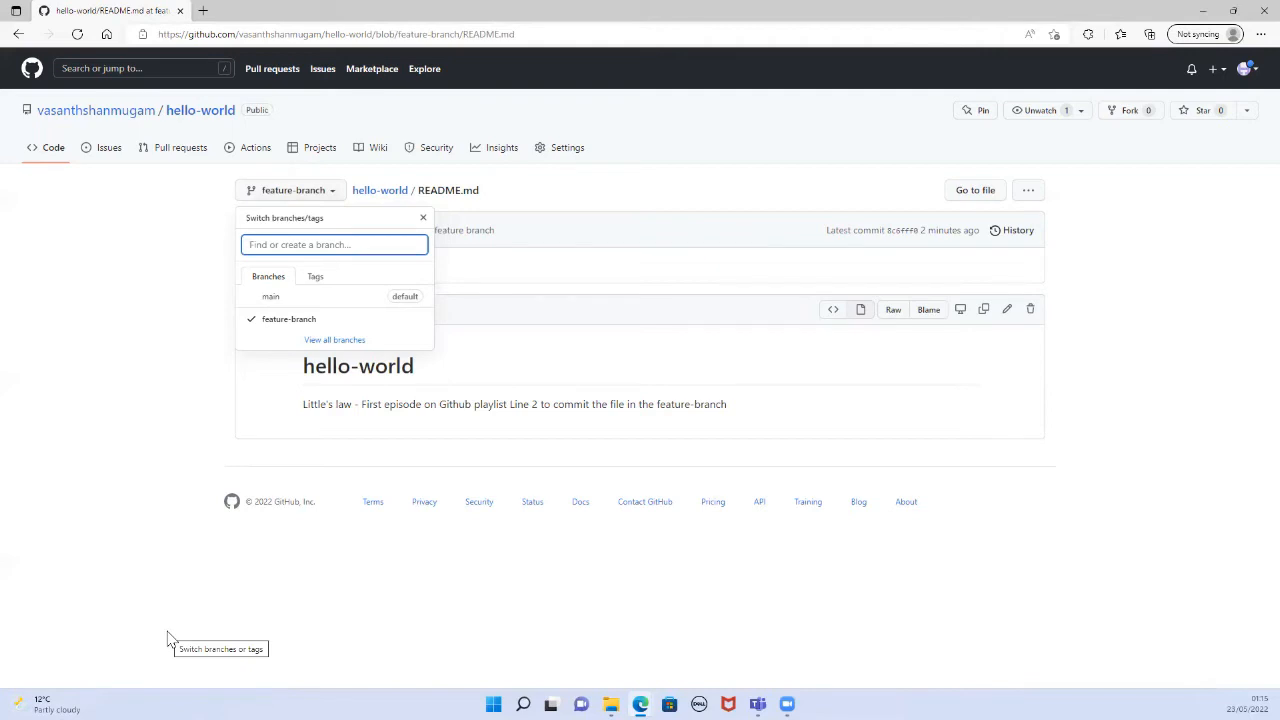
click(157, 372)
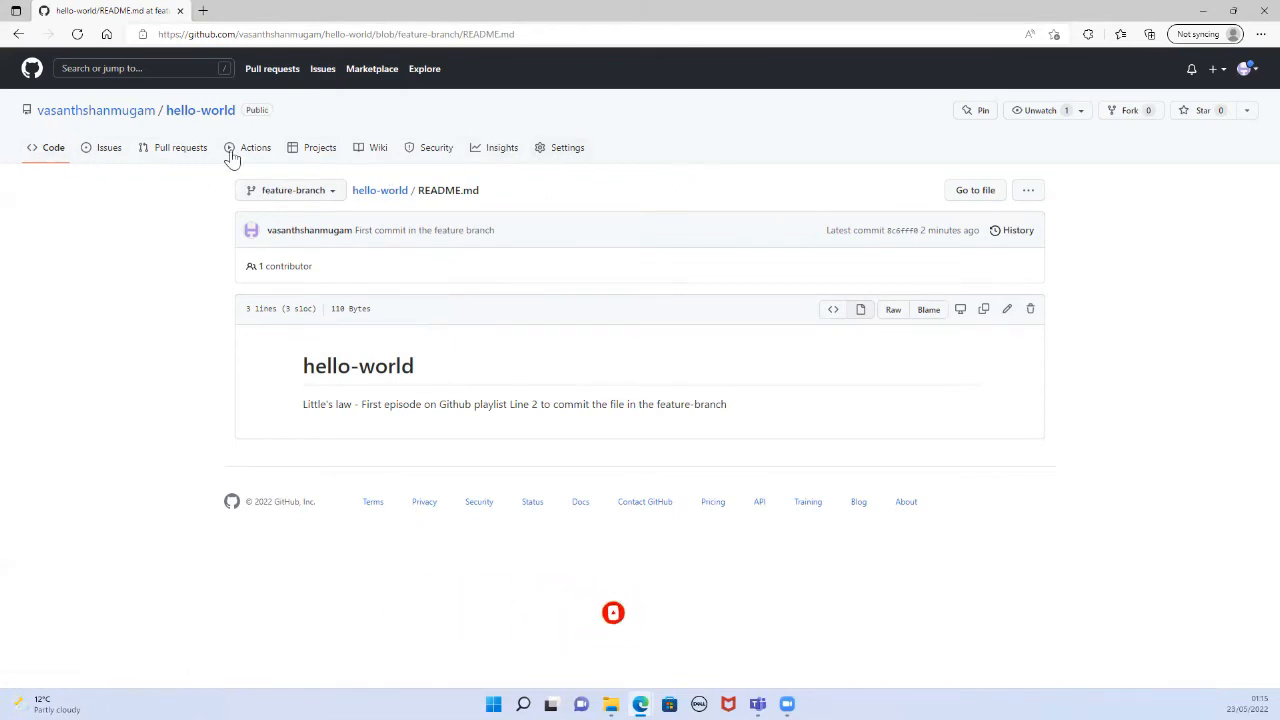
Start a new pull request comparing feature-branch against the base branch main
click(167, 157)
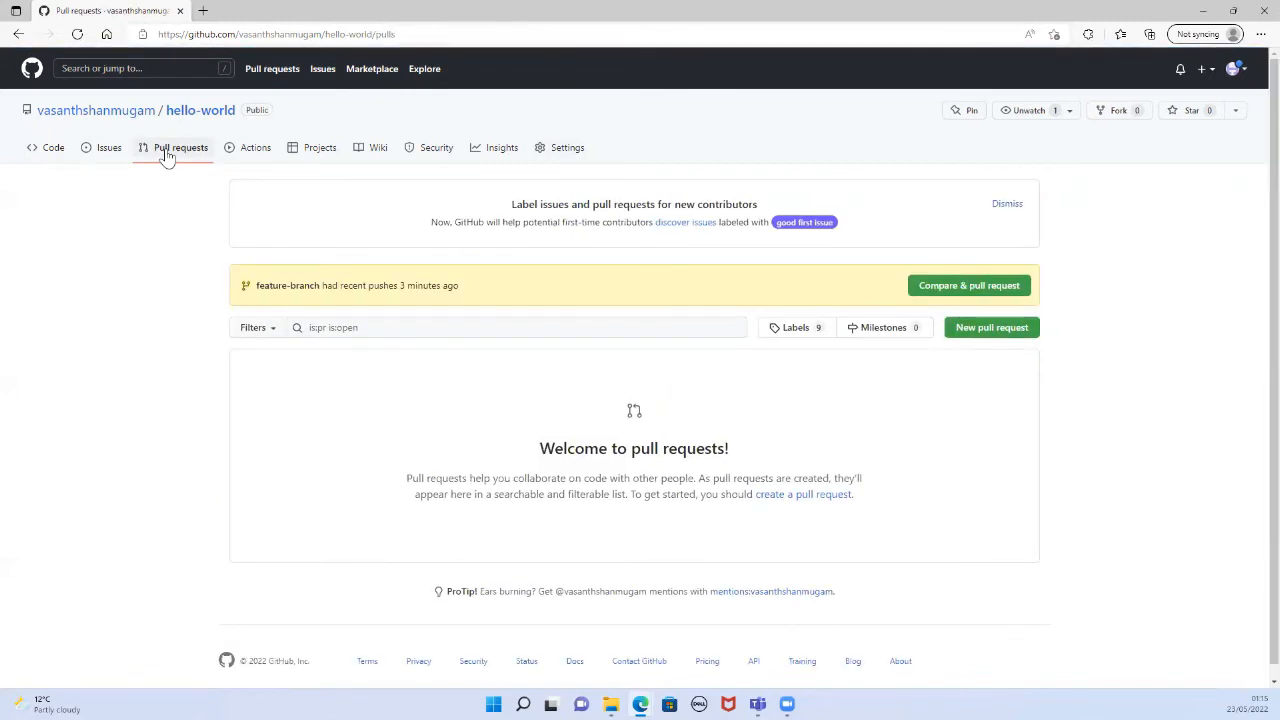
click(987, 329)
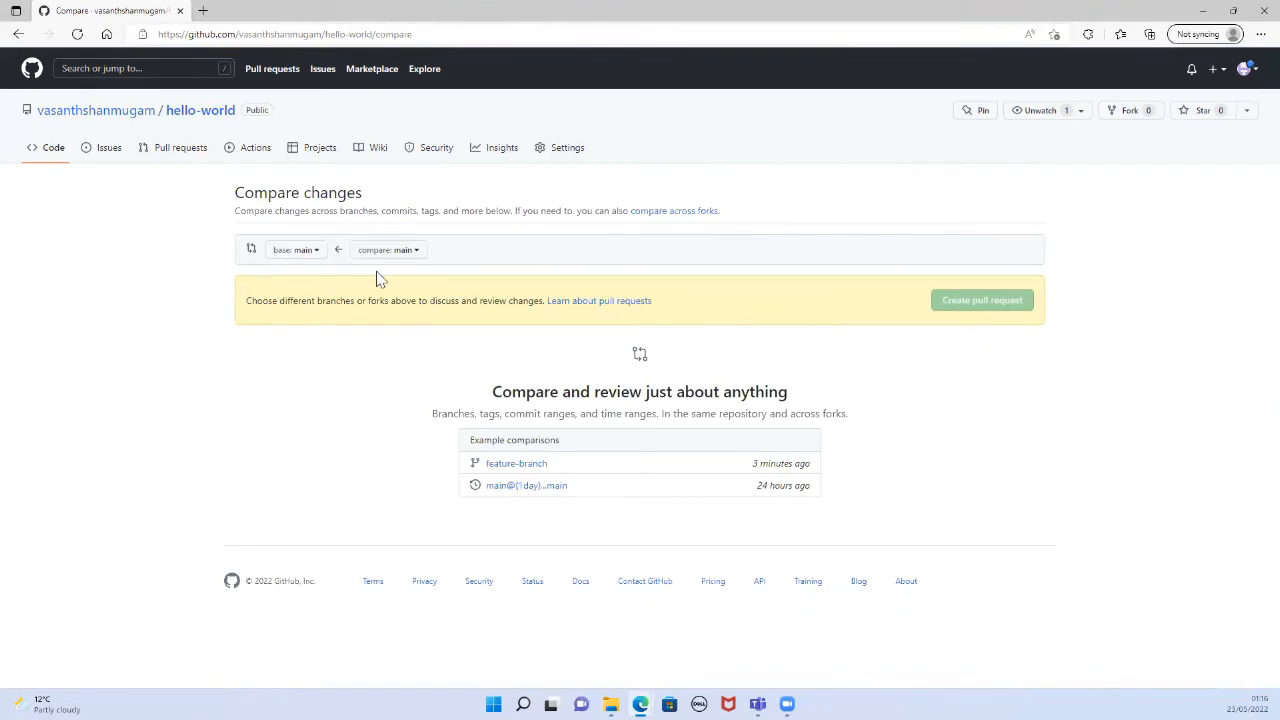
click(405, 251)
click(392, 377)
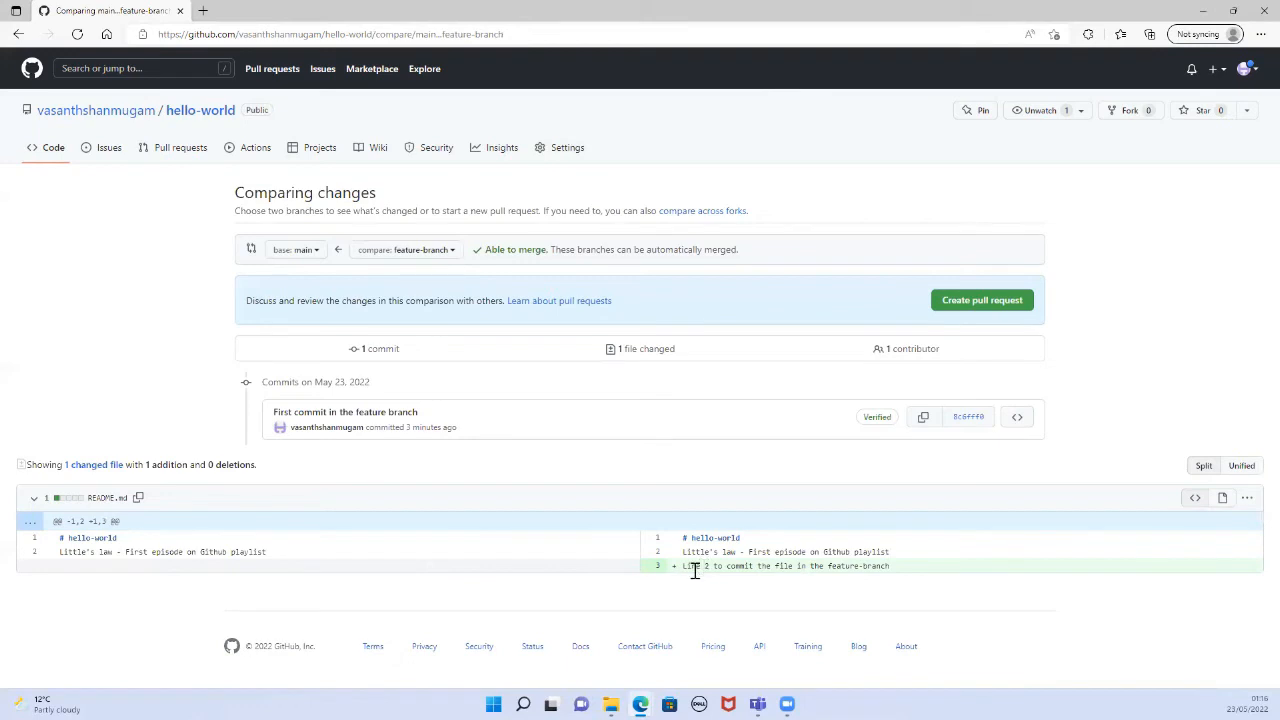
Review the README.md differences between main and feature-branch, including the added third line, collapsing and re-expanding the file's diff
drag(683, 567, 895, 579)
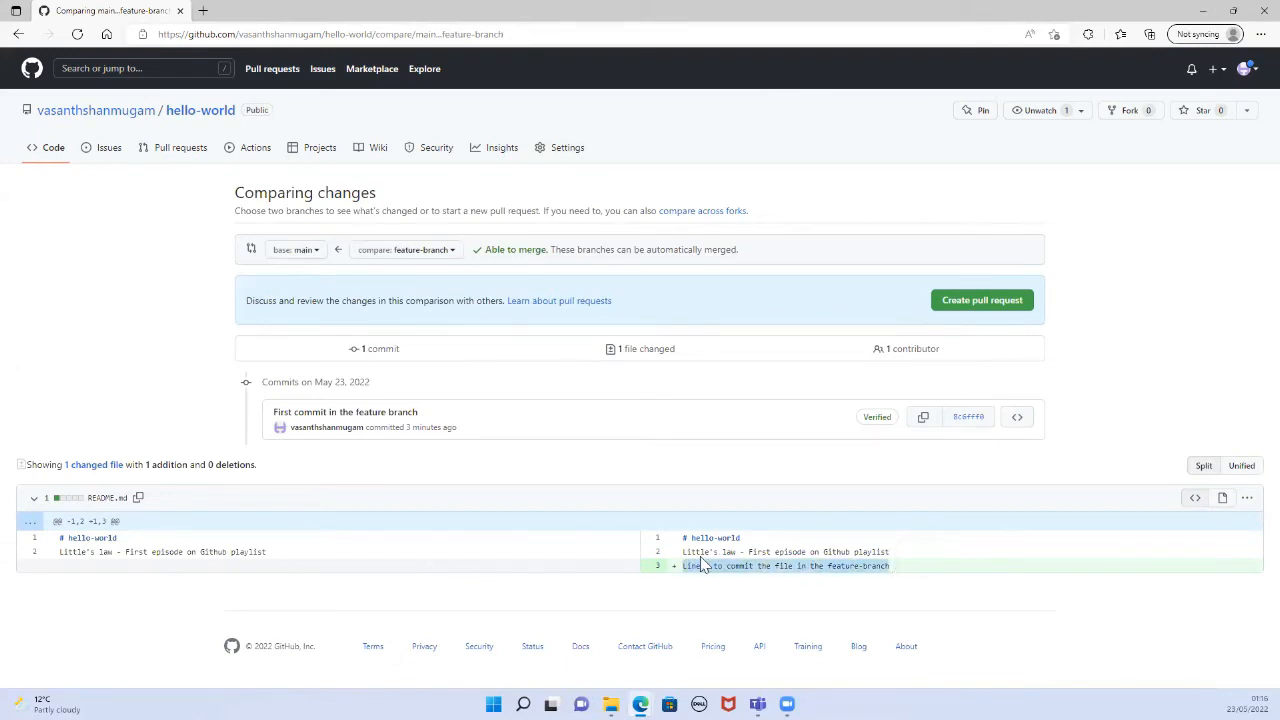
click(35, 499)
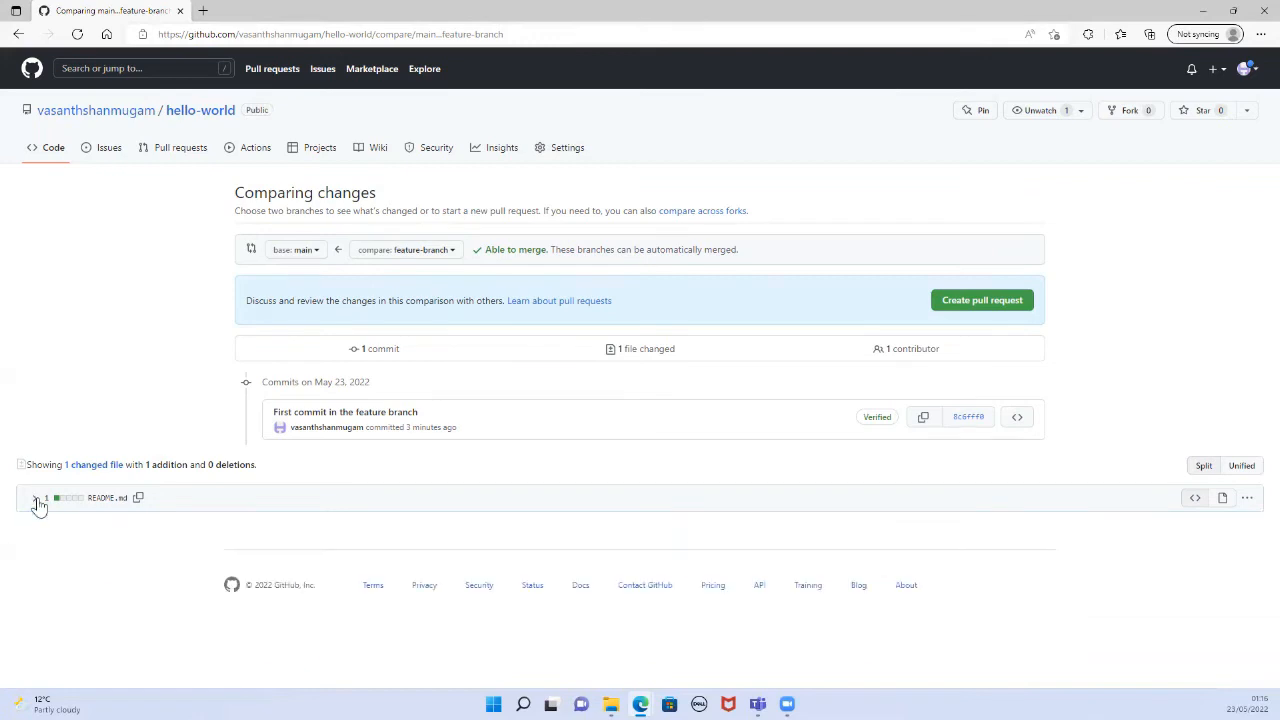
click(36, 500)
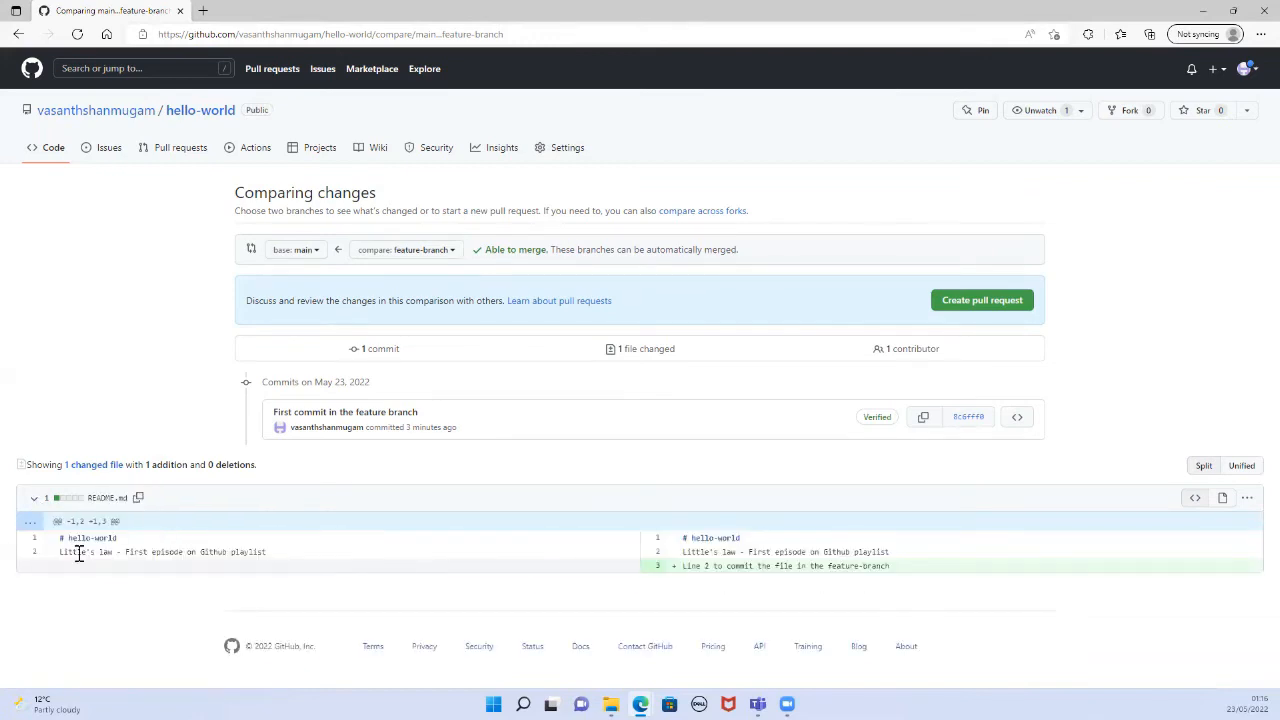
drag(59, 541, 920, 583)
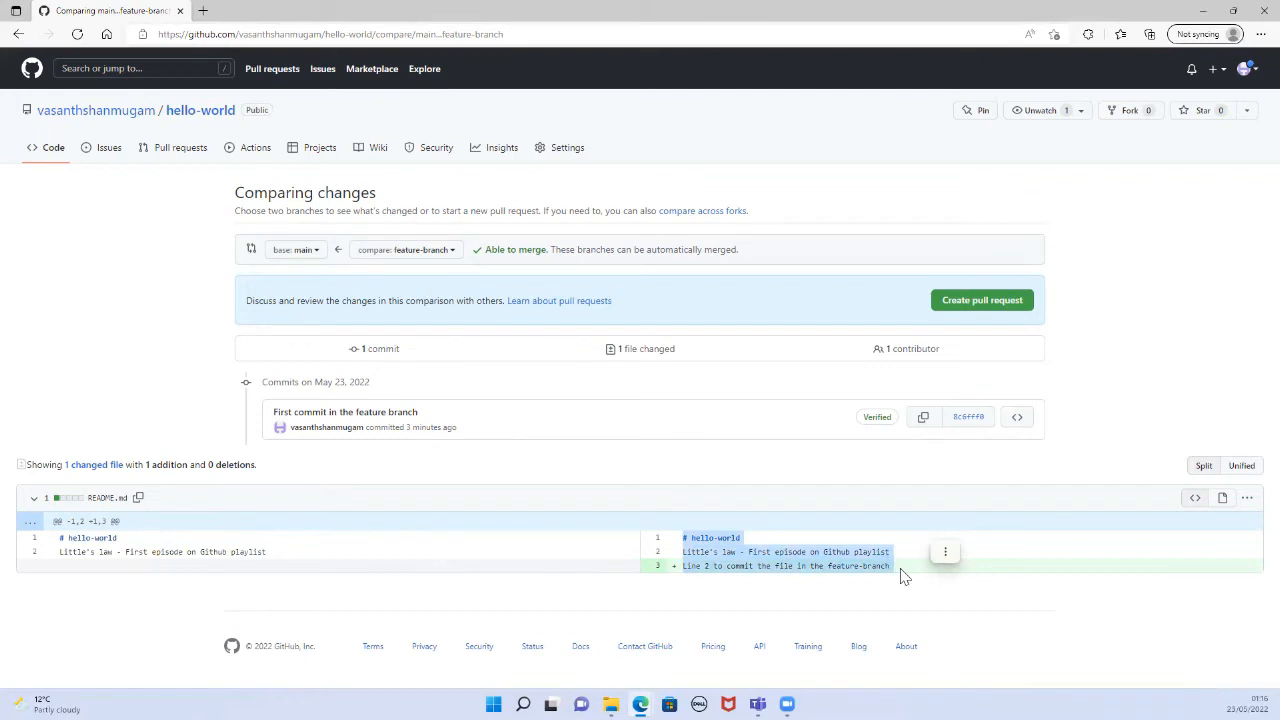
click(902, 577)
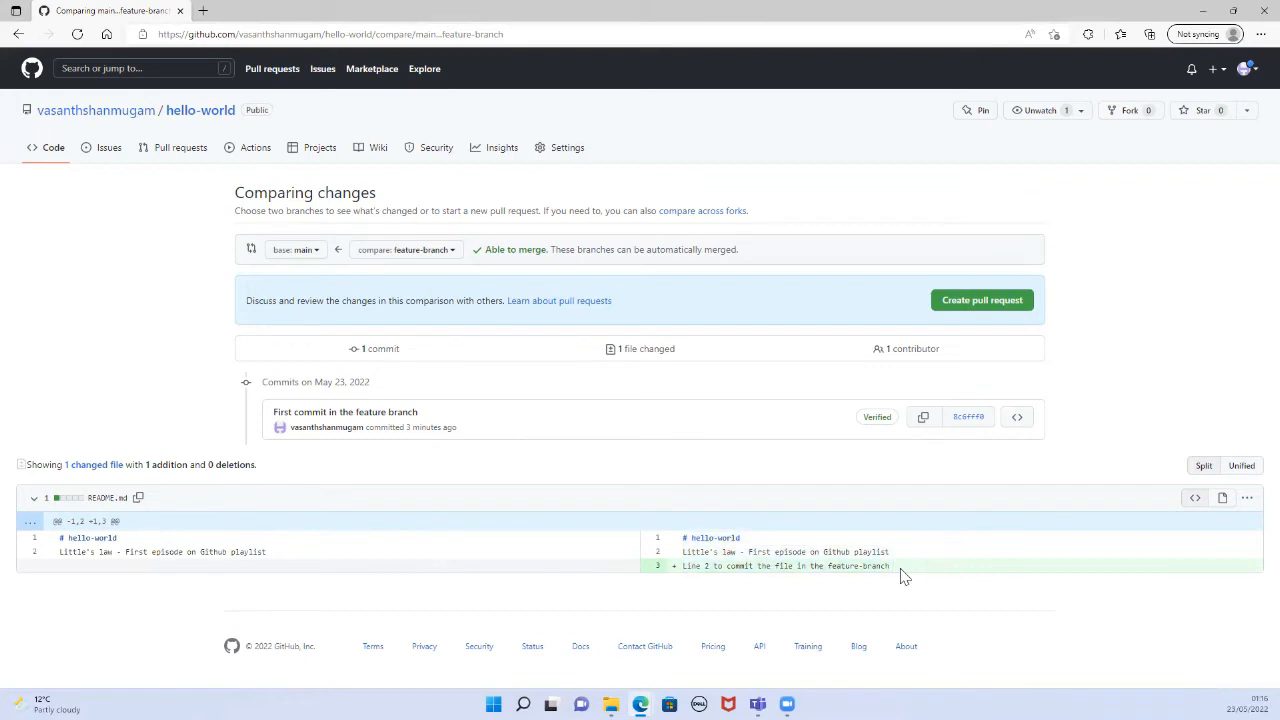
drag(677, 571, 900, 583)
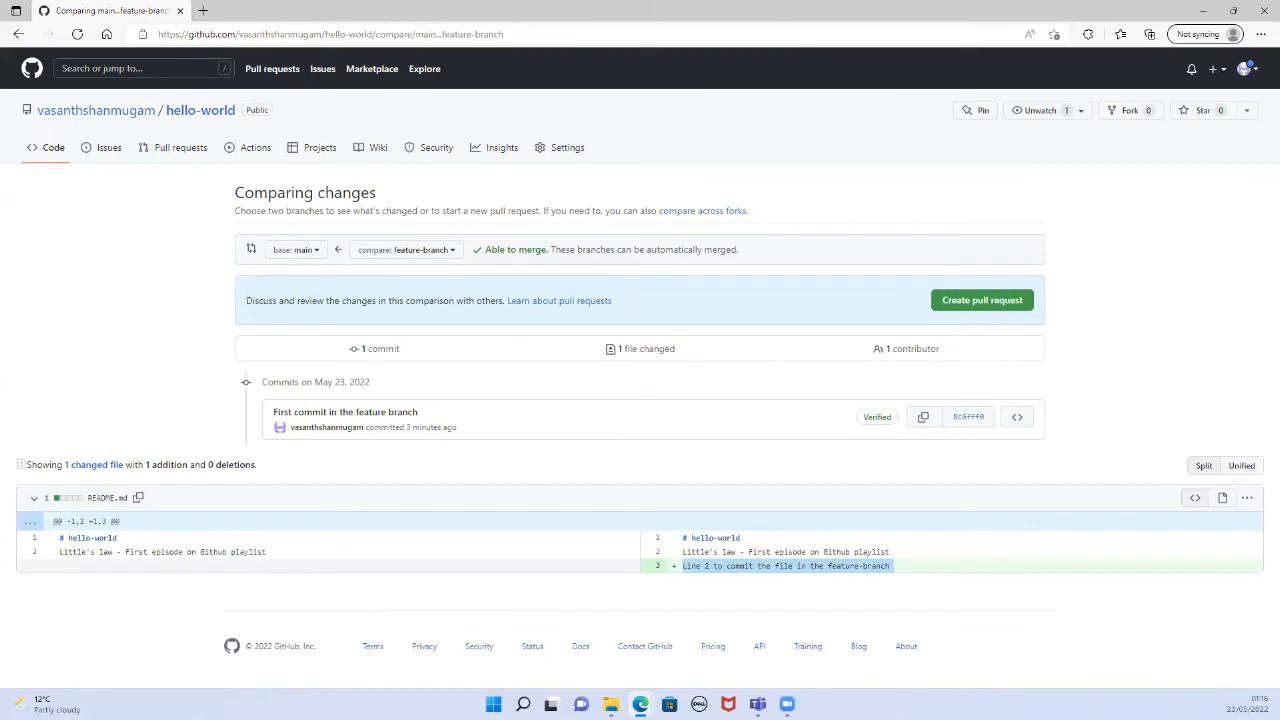
Open the pull request form and enter the description "First pull request from the feature-branch to the main branch"
click(968, 306)
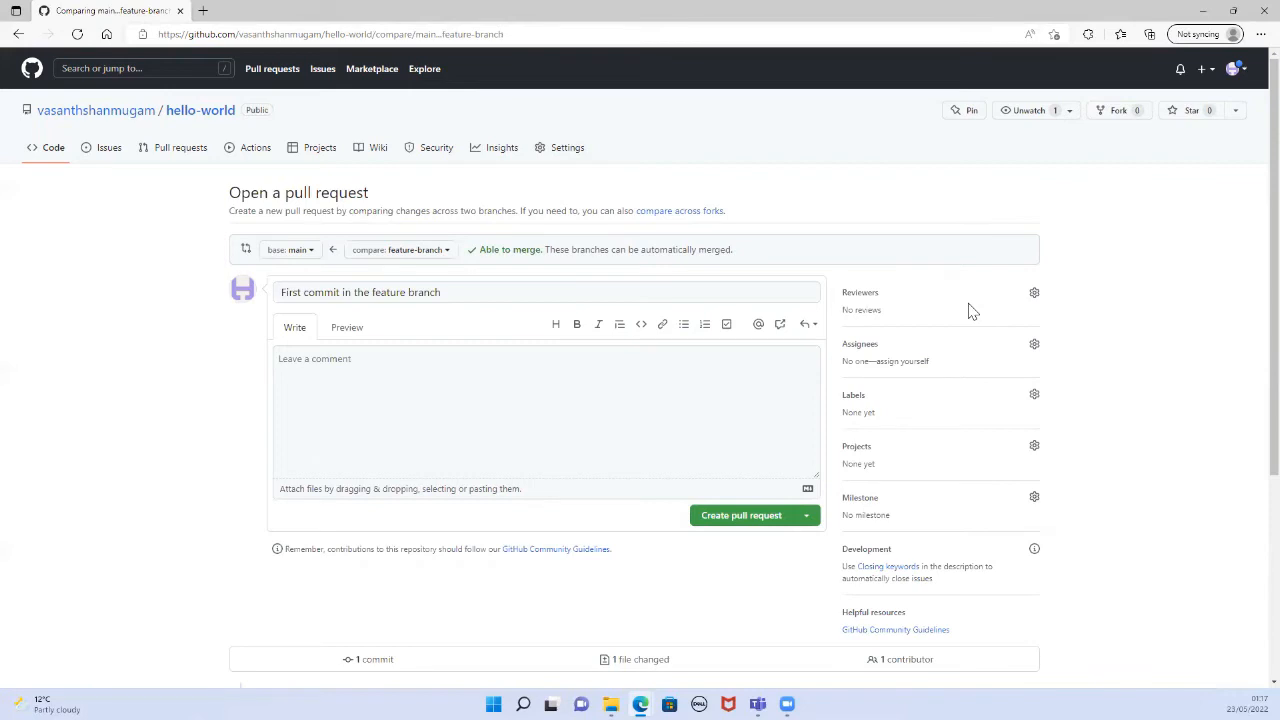
click(372, 371)
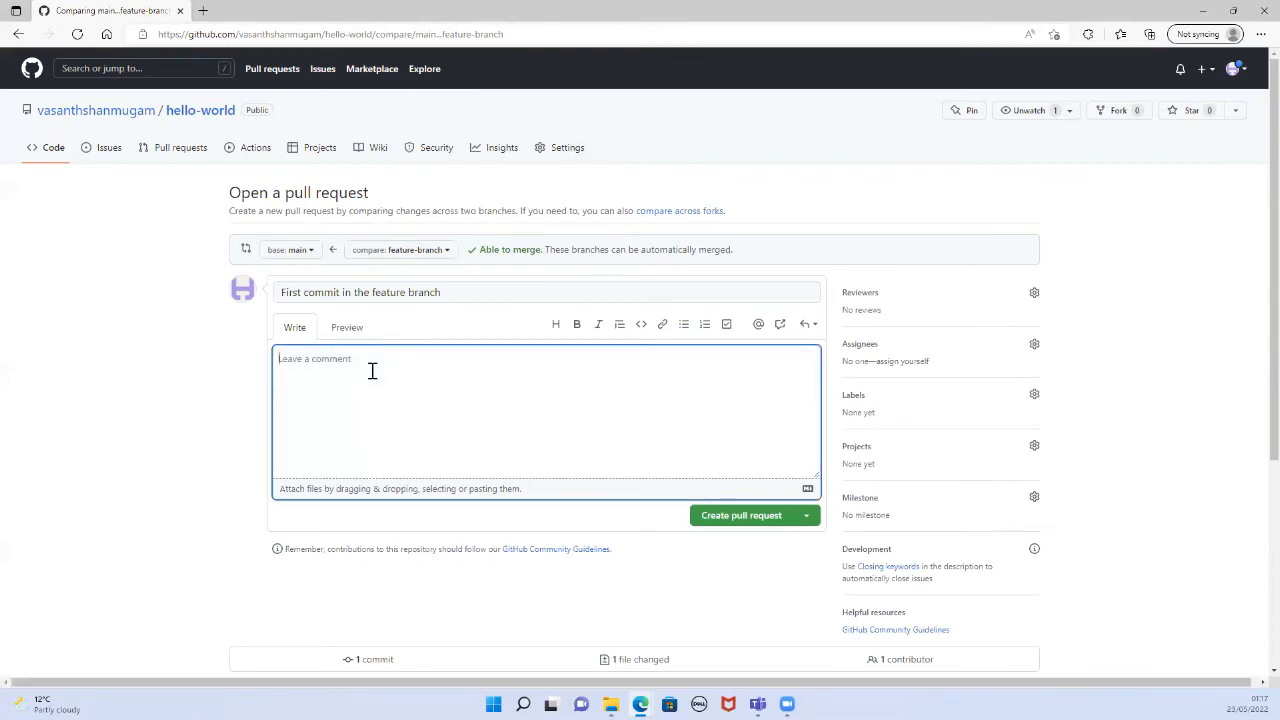
drag(449, 293, 284, 306)
click(297, 365)
text(First pull request to the main branch)
click(351, 359)
text(from the feature-branch)
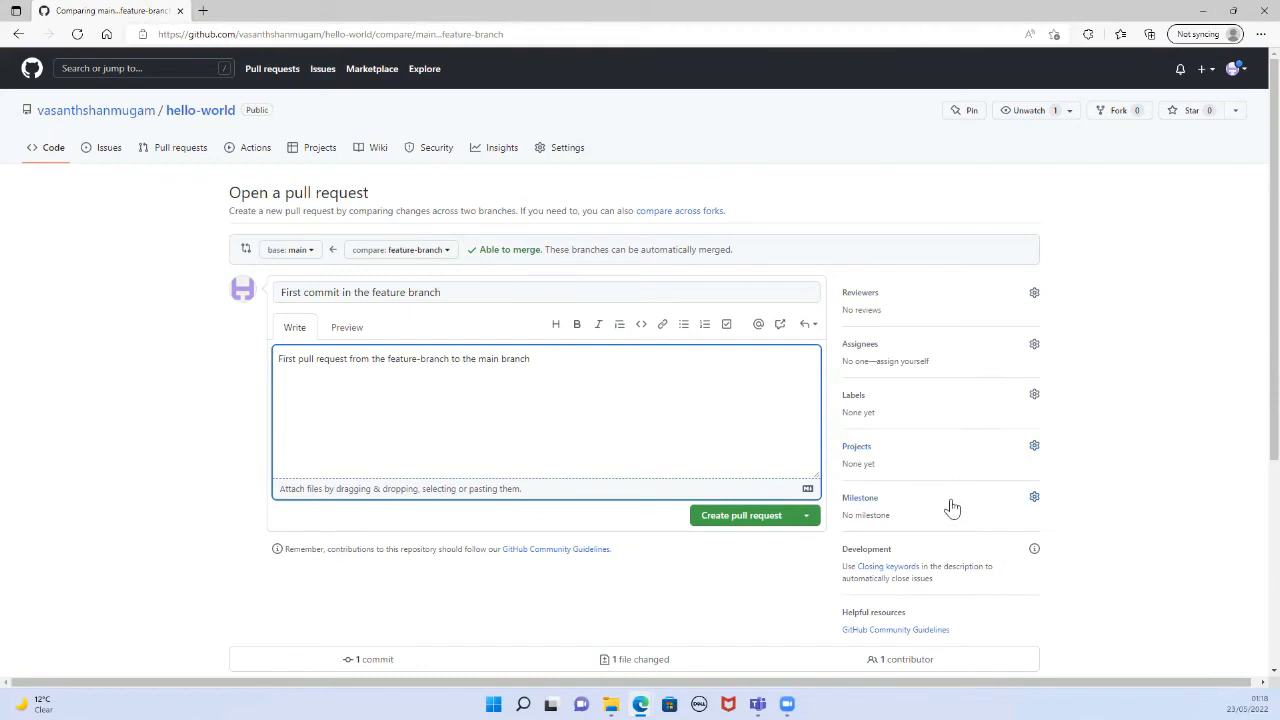
Check which users can be chosen as reviewers and assignees for the pull request without selecting anyone
click(962, 298)
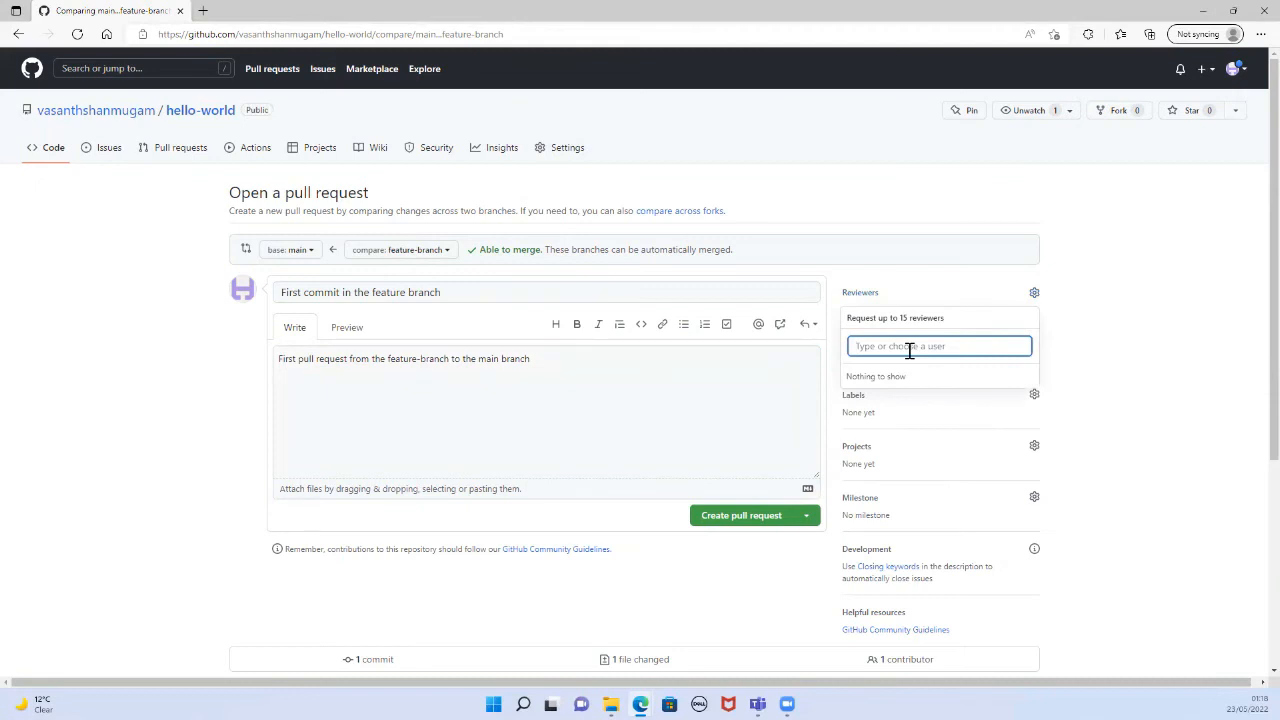
click(1123, 352)
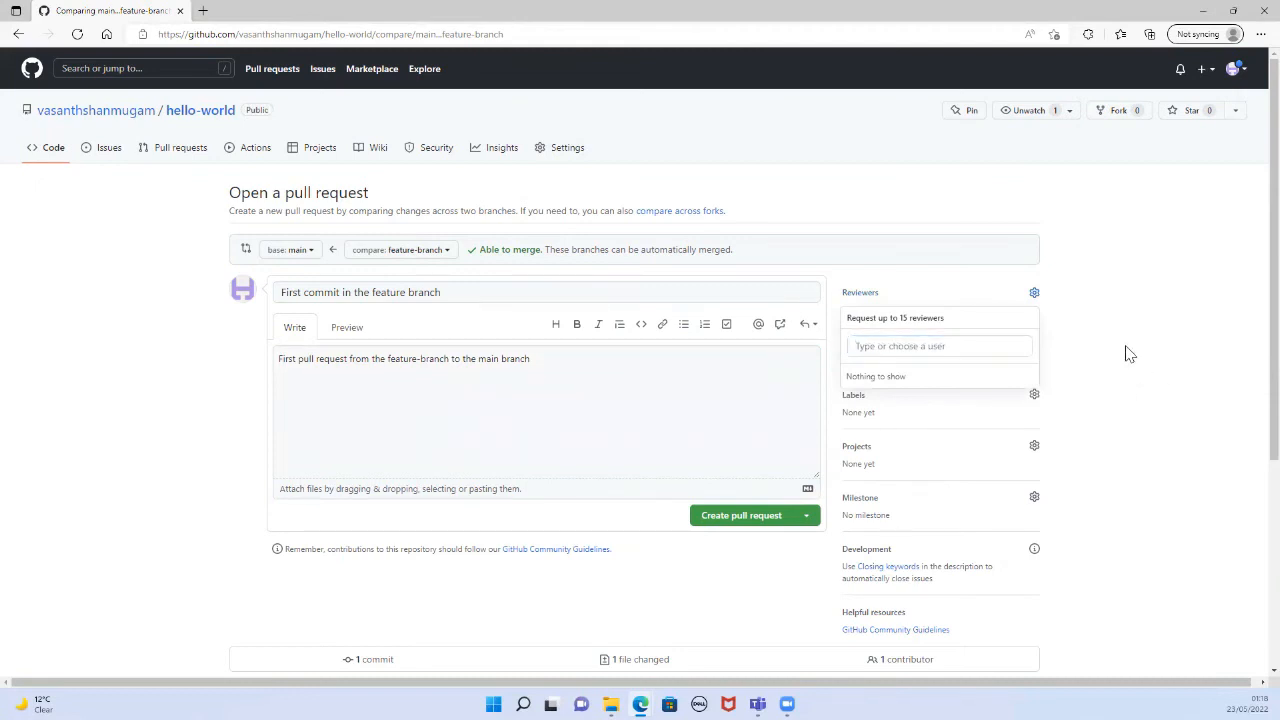
click(1034, 346)
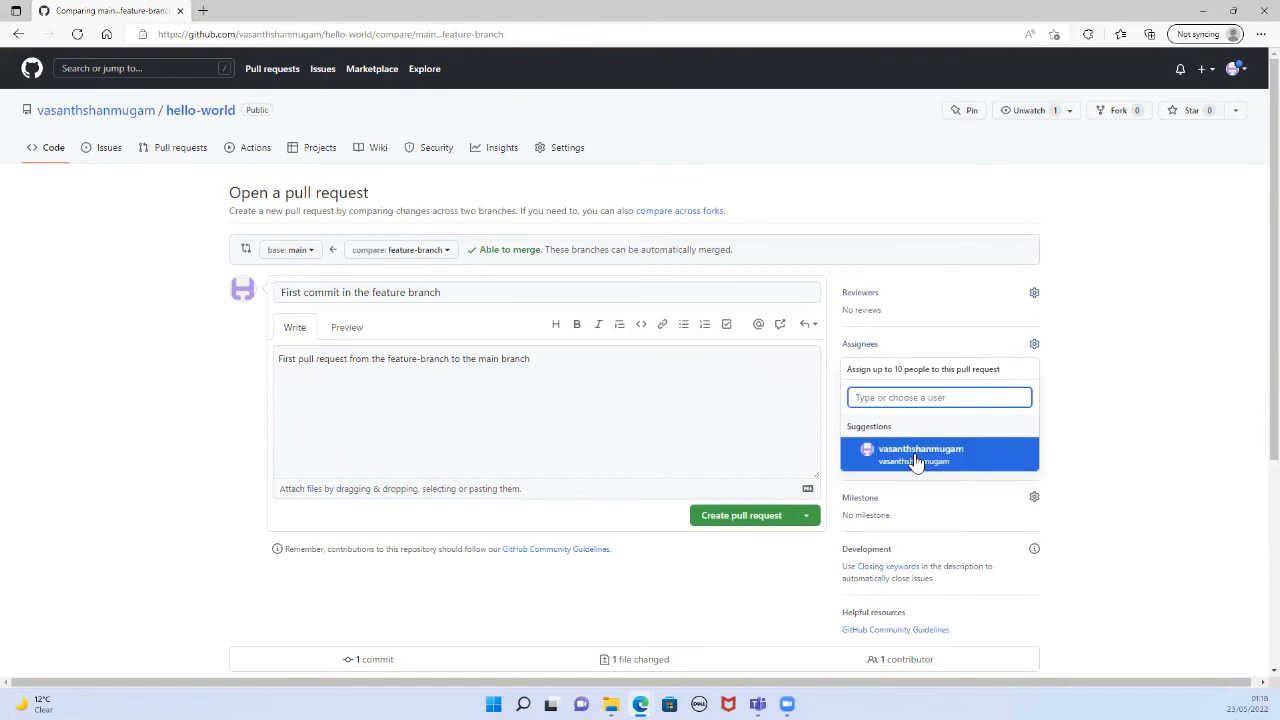
click(1085, 390)
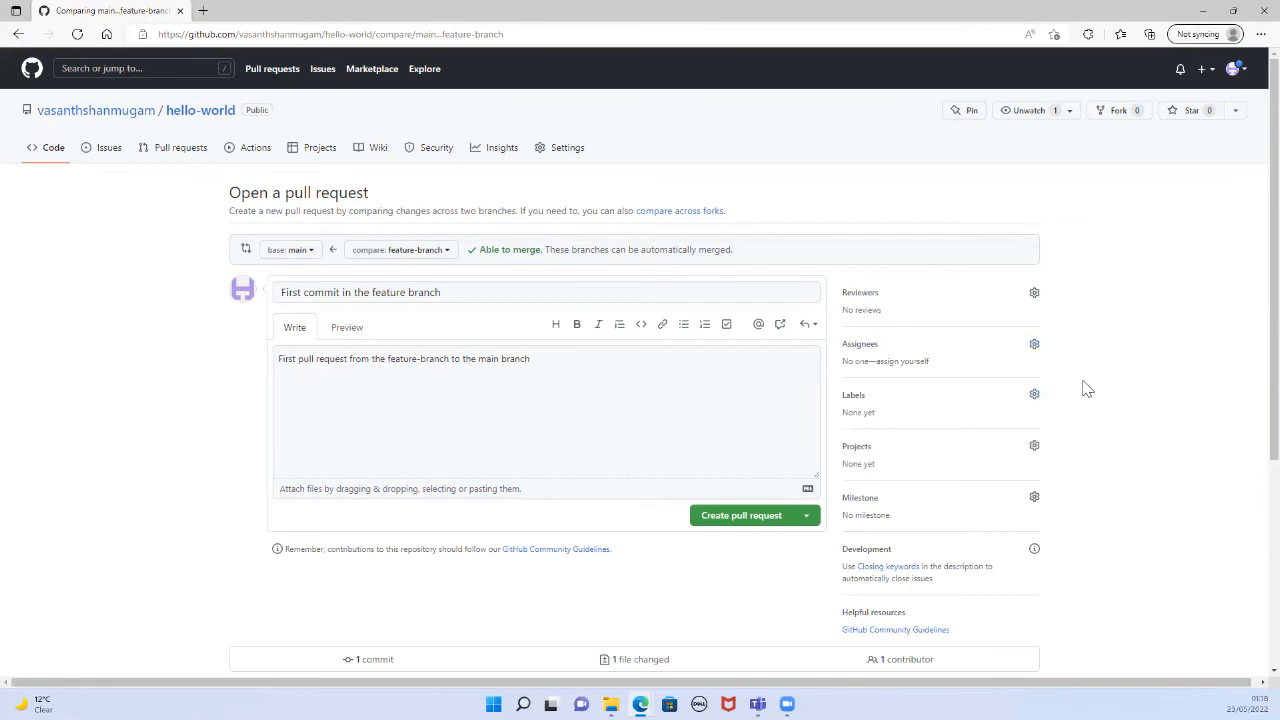
Check the available creation types and create the pull request as a regular one, ready for review
click(806, 517)
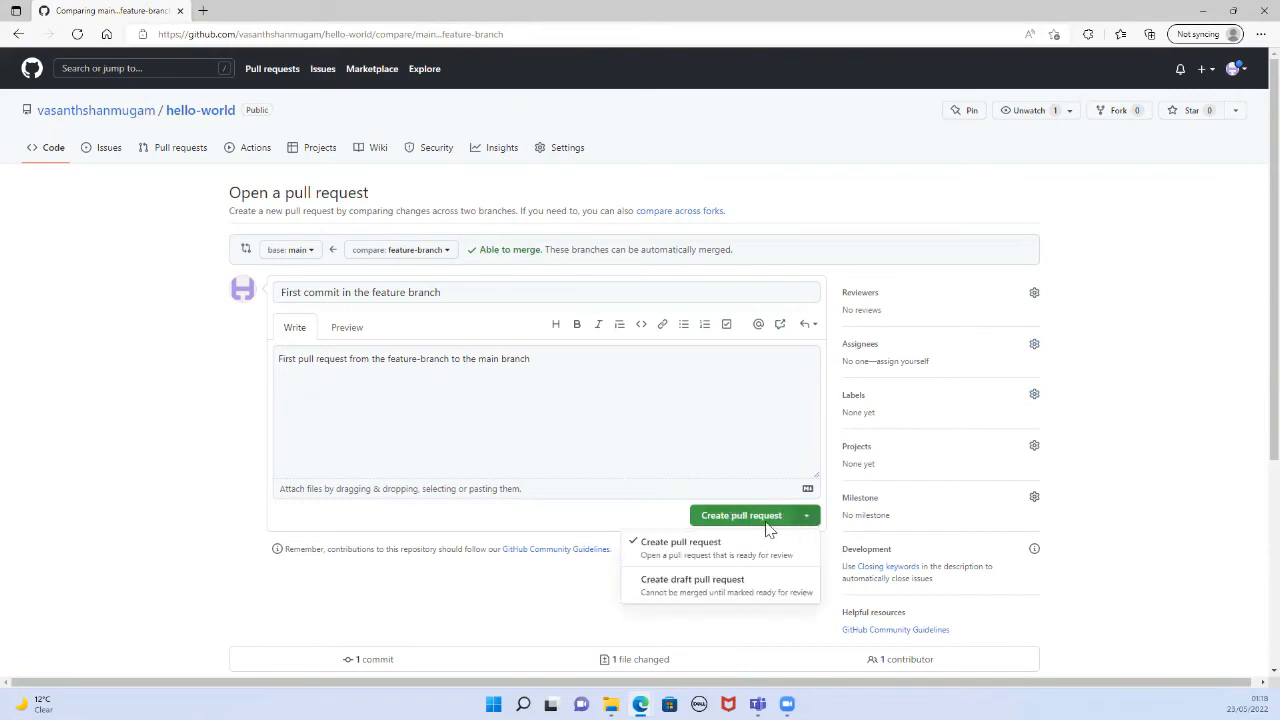
click(206, 448)
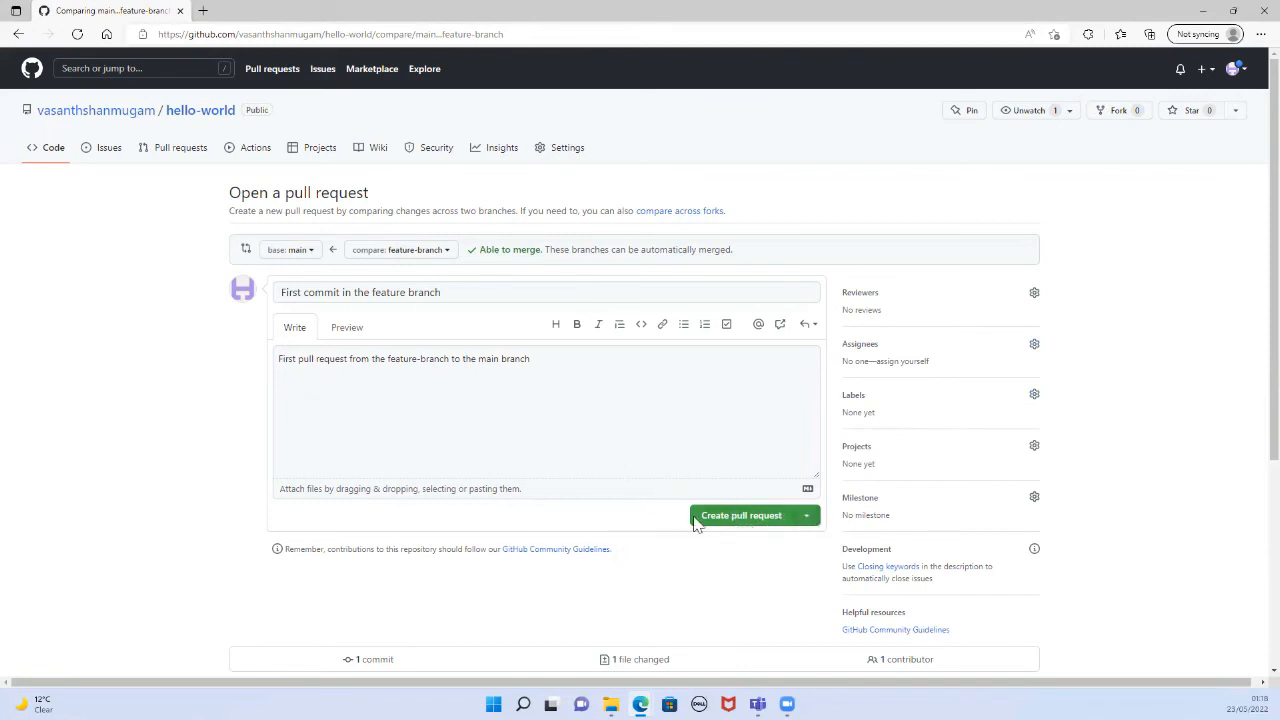
click(727, 524)
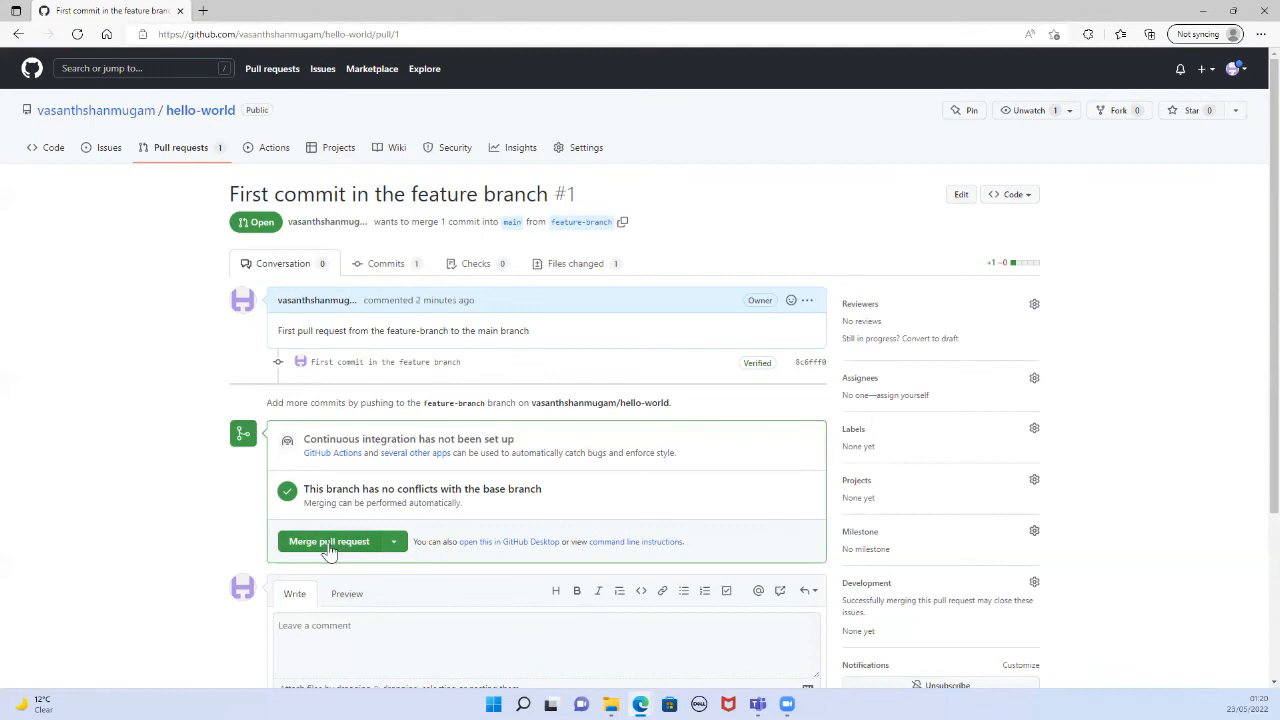
Examine the merge methods offered for the pull request: merge commit, squash and merge, and rebase and merge
click(390, 545)
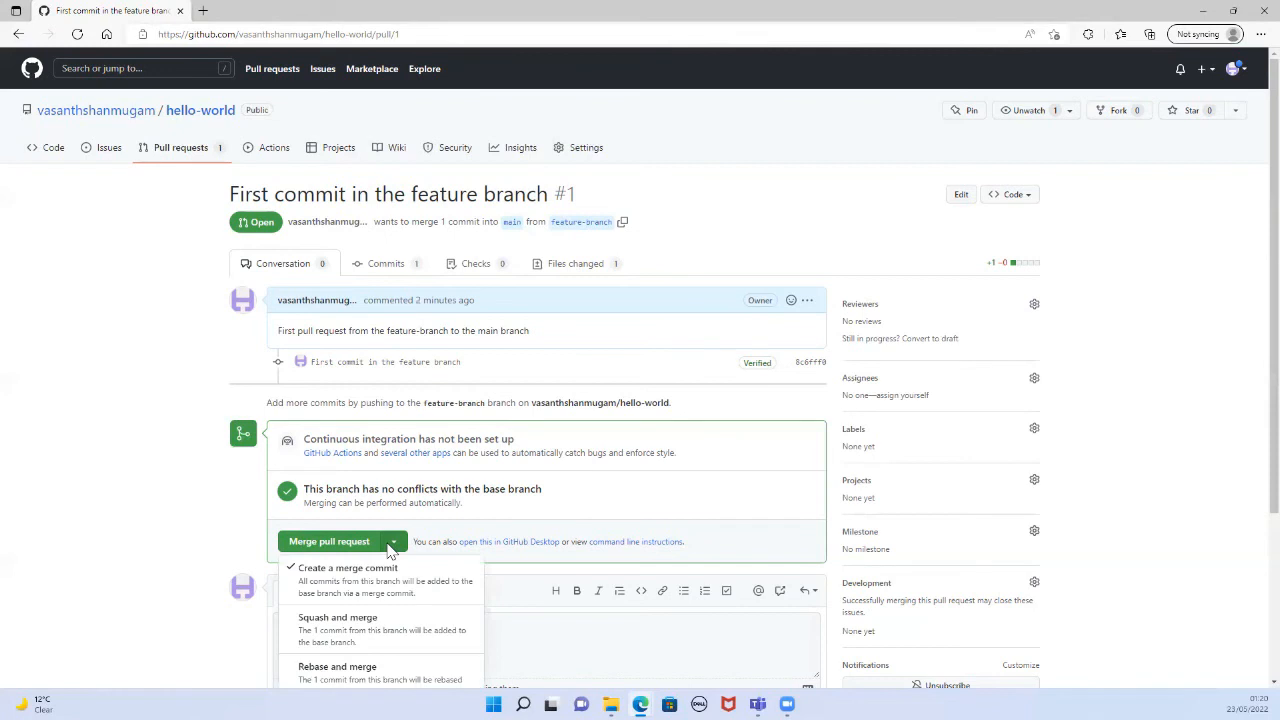
click(314, 558)
scroll(165, 514, down, 2)
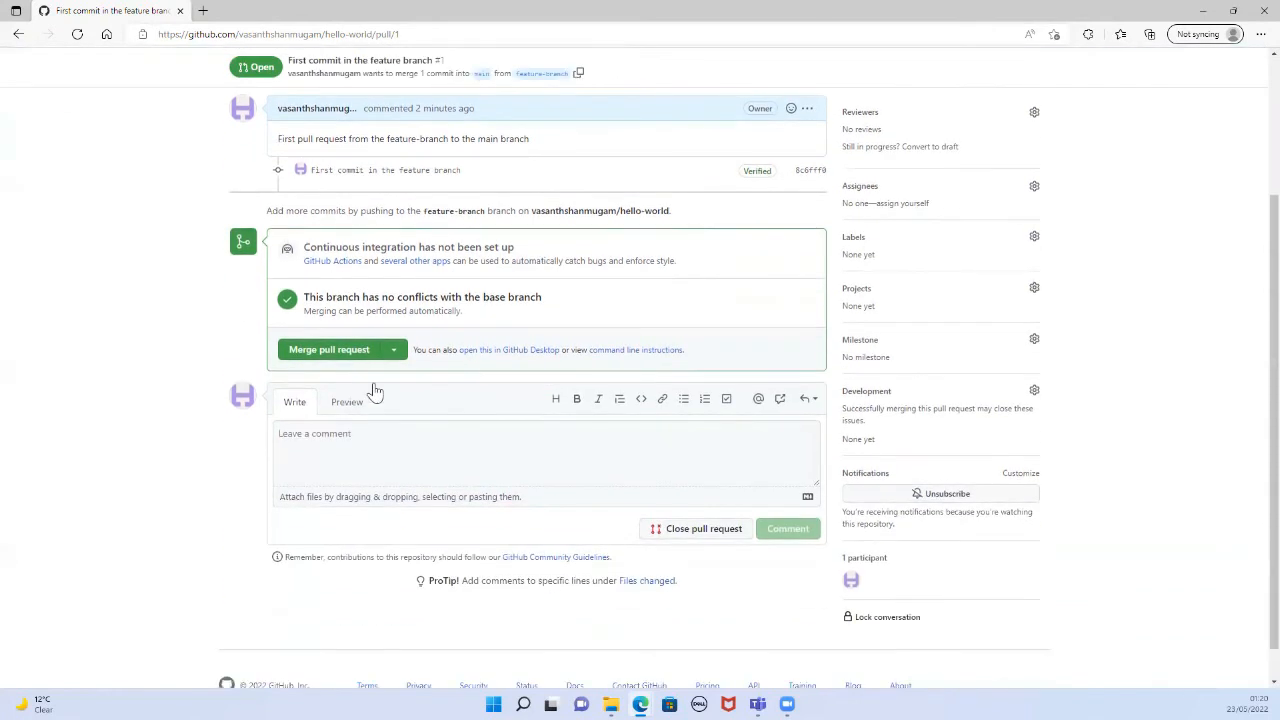
click(393, 352)
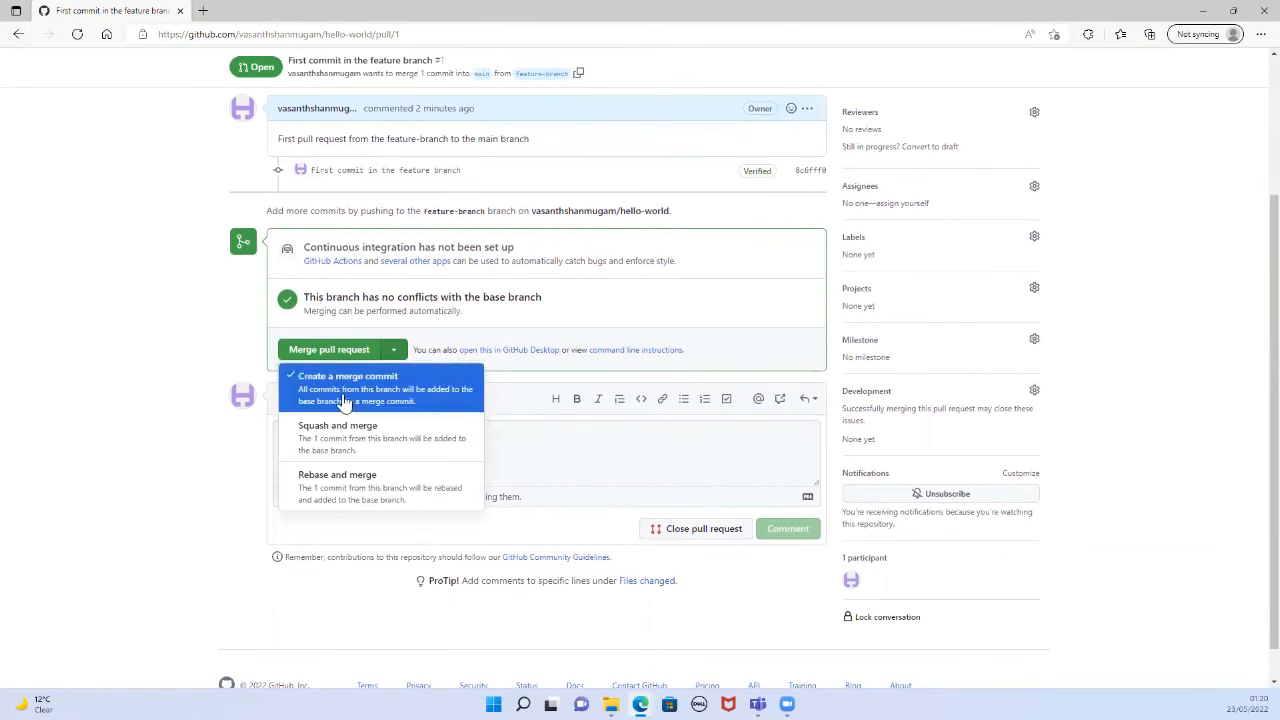
click(206, 371)
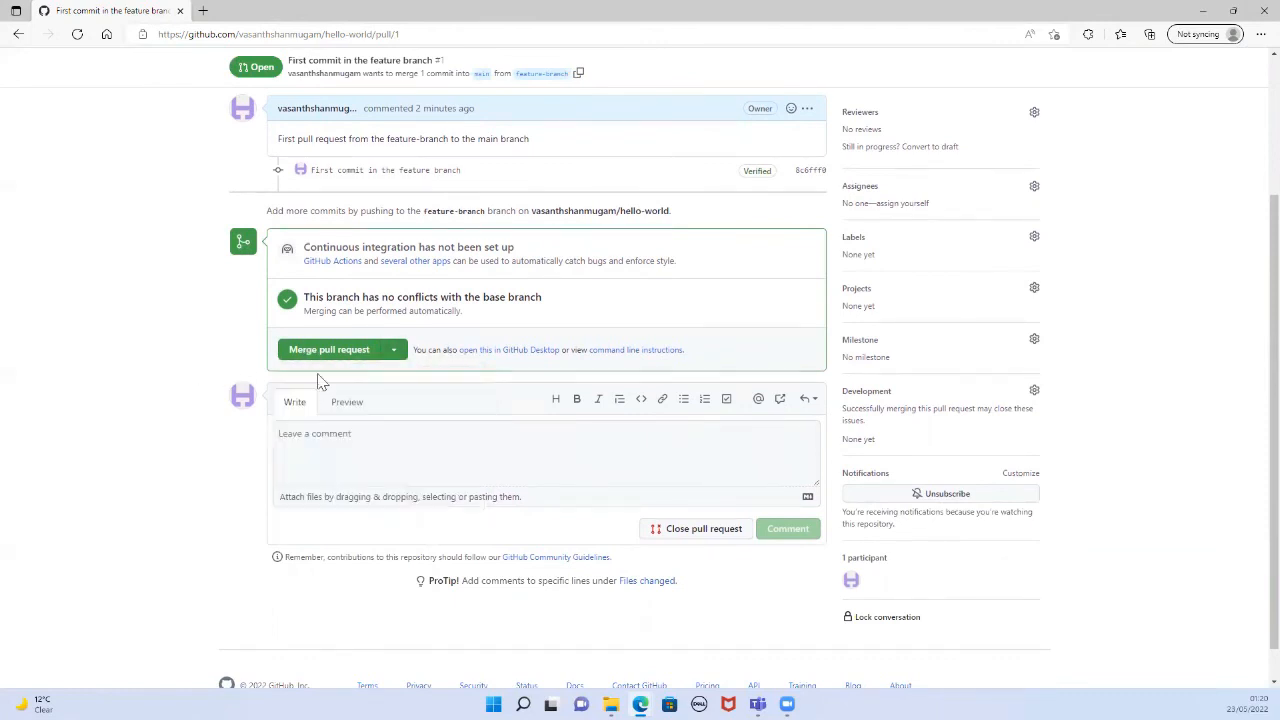
click(394, 350)
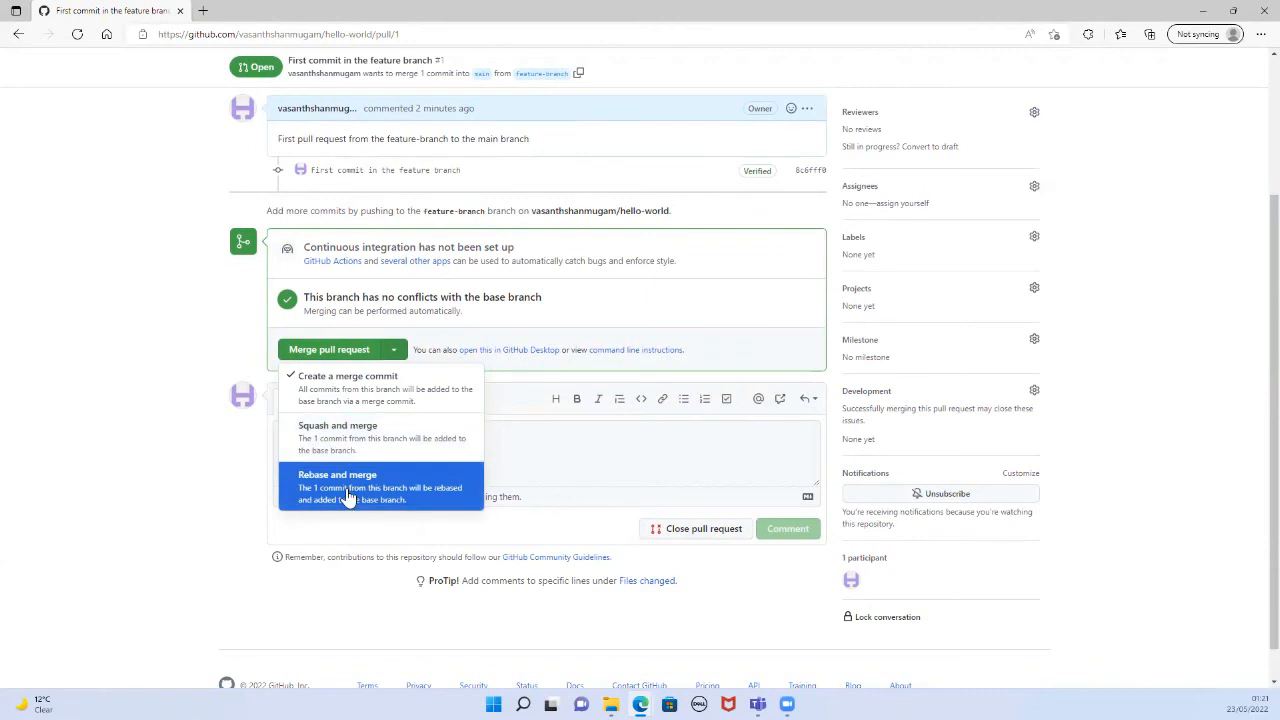
click(142, 359)
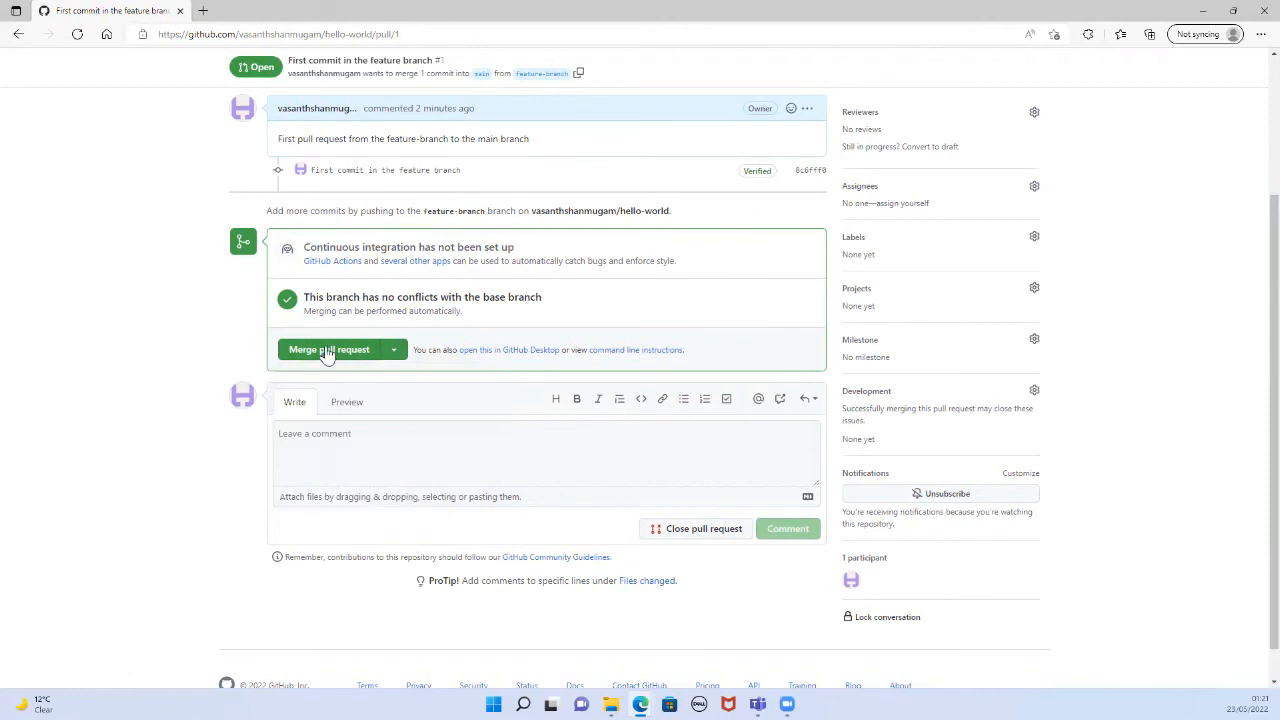
Merge the pull request into main with a merge commit using the default message, and delete feature-branch
click(326, 352)
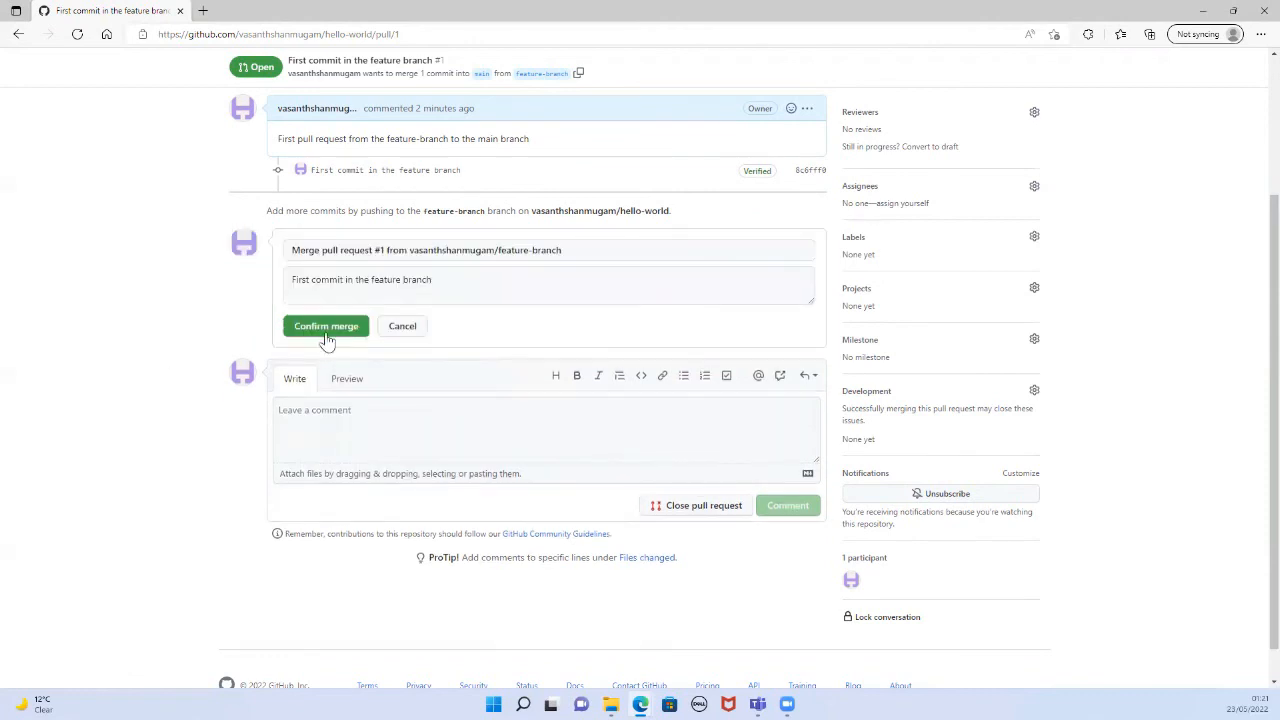
click(326, 327)
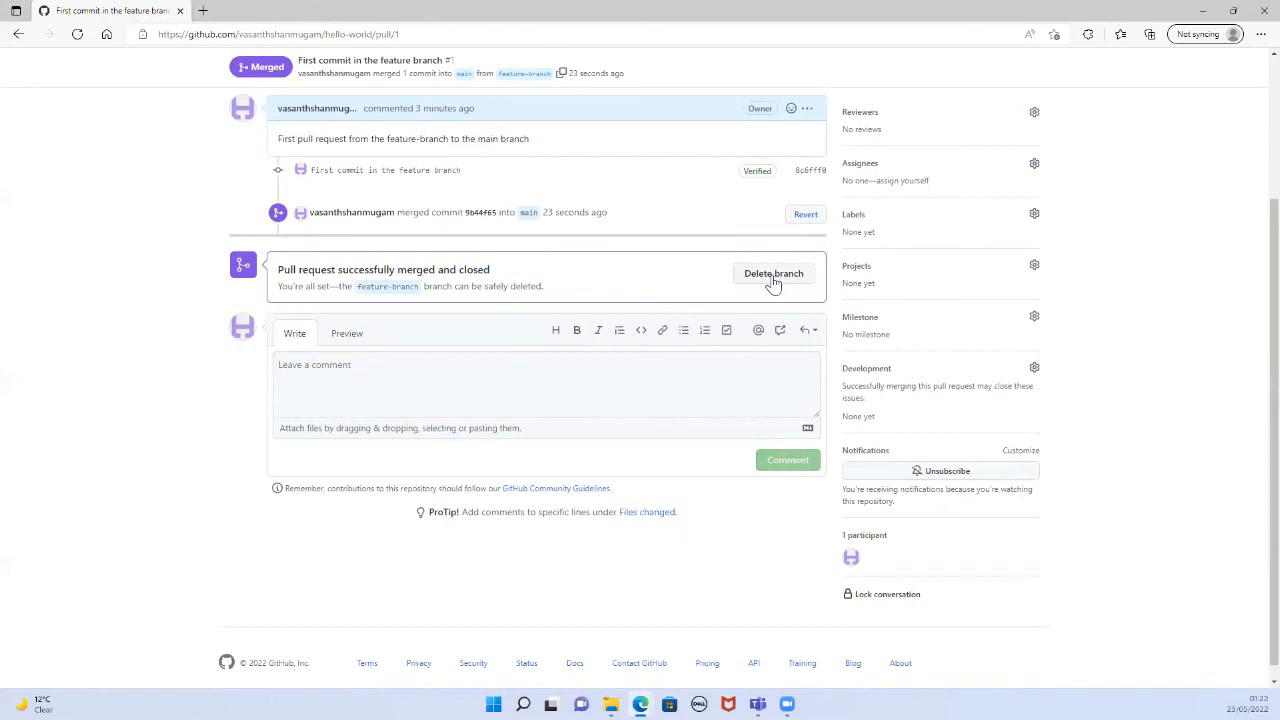
click(773, 278)
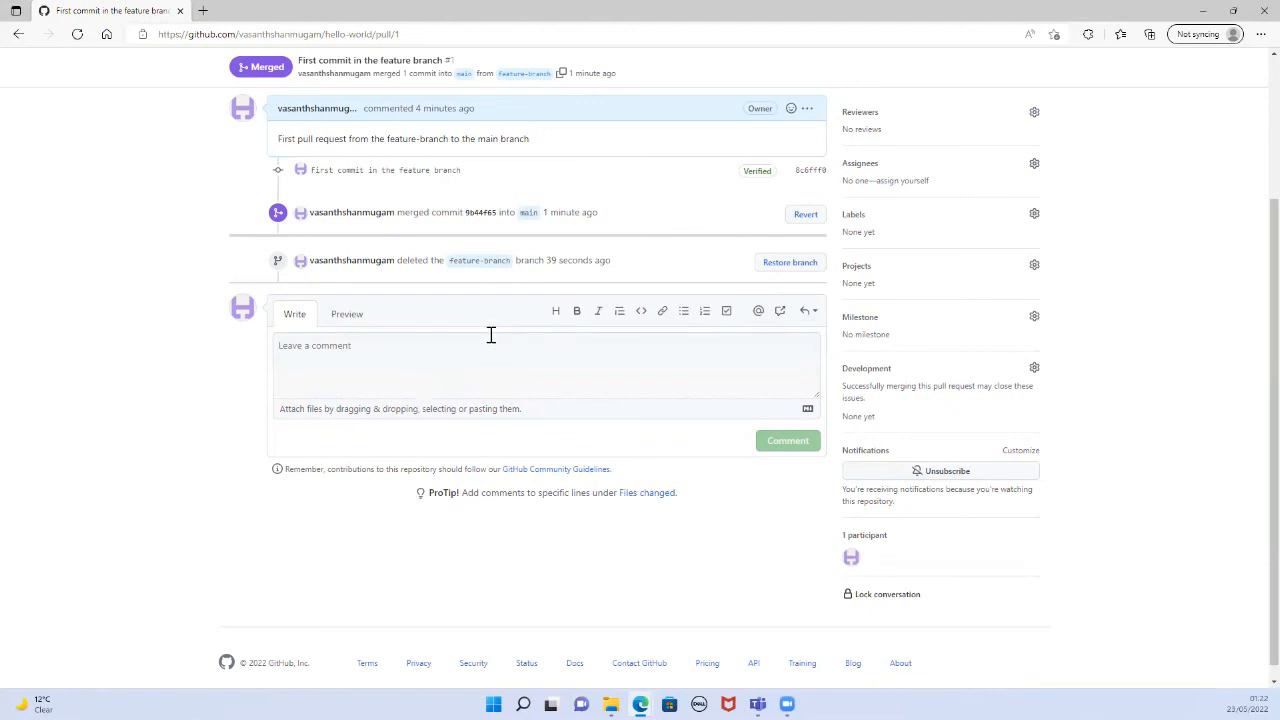
Return to the repository's code view and check the README text on main and the list of existing branches
scroll(354, 334, up, 3)
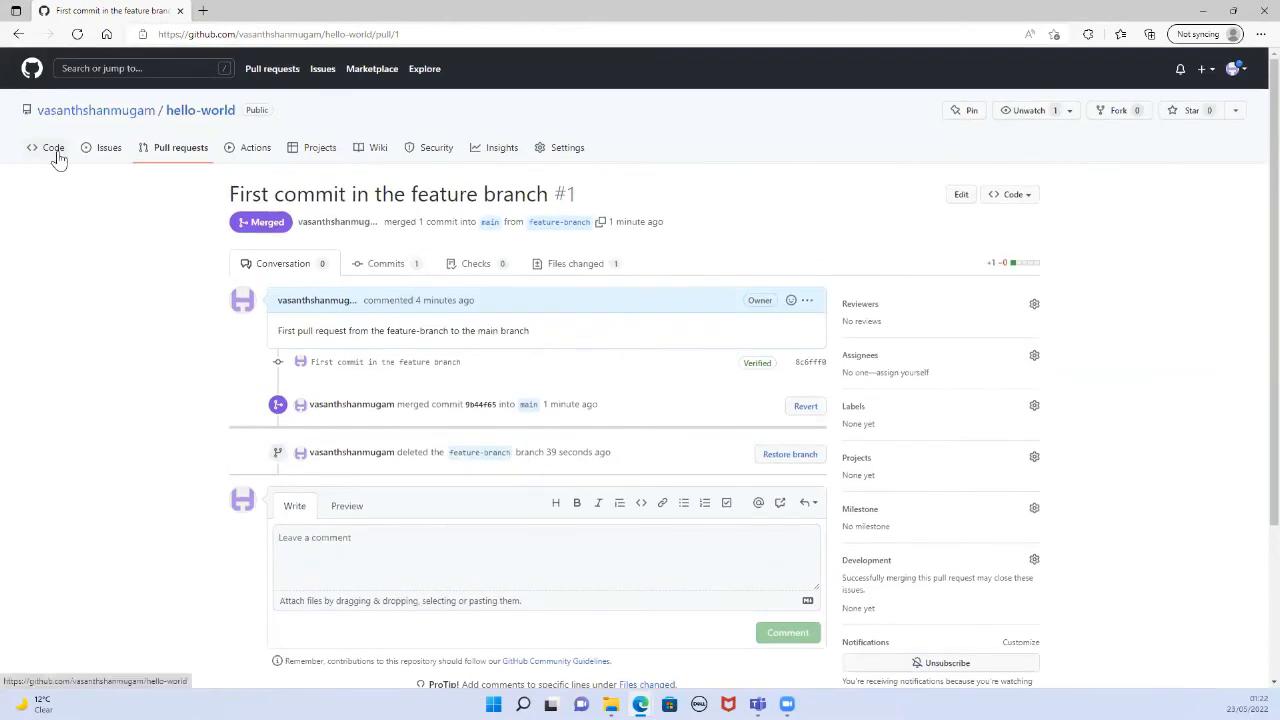
click(53, 150)
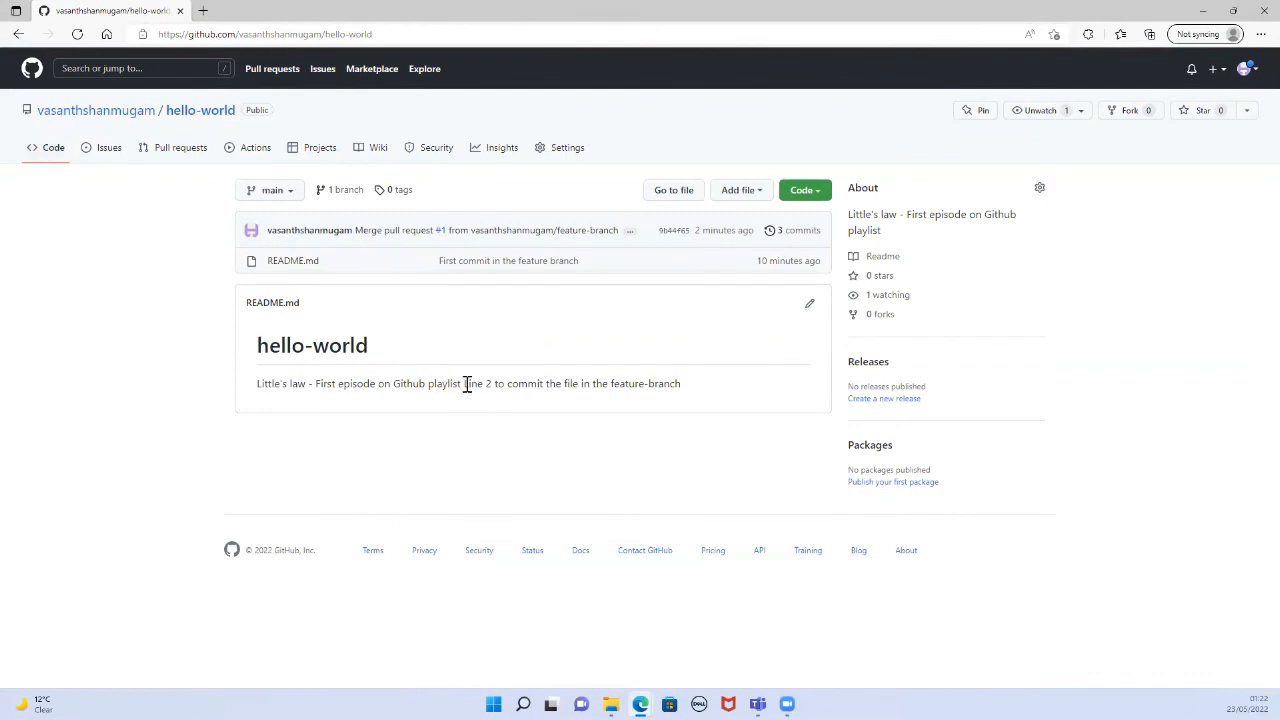
drag(465, 383, 684, 390)
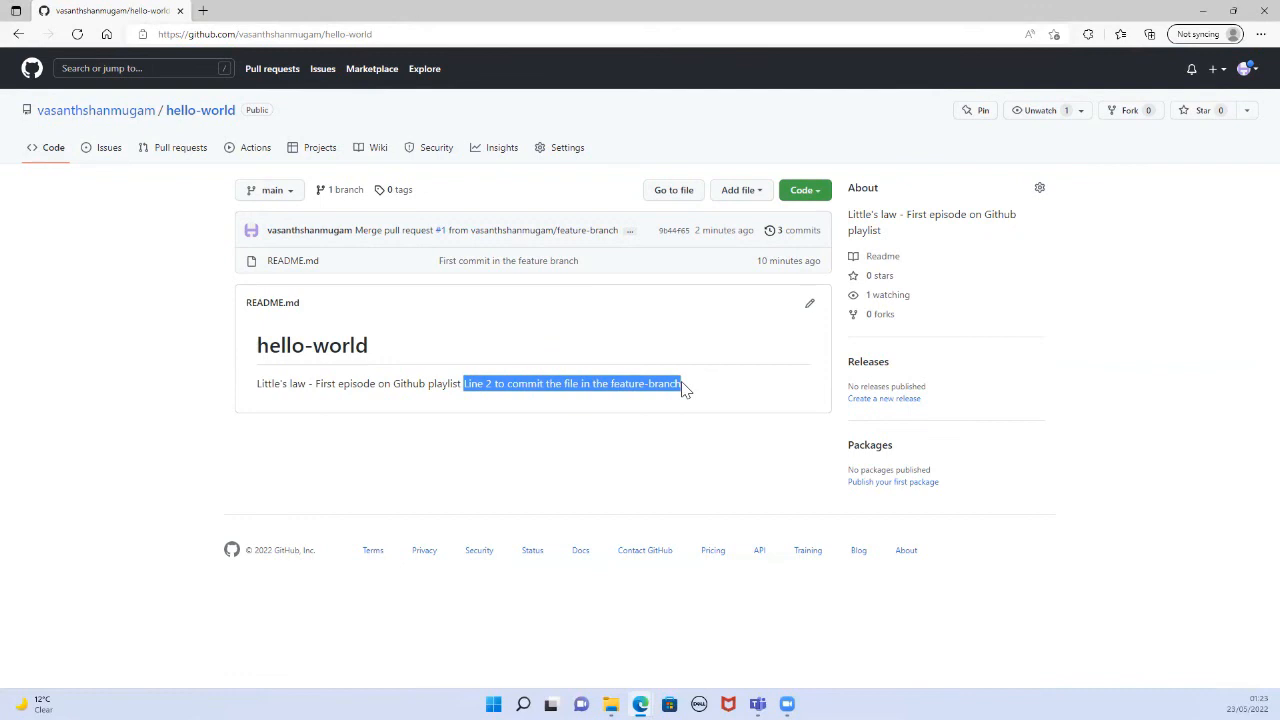
click(514, 383)
click(289, 192)
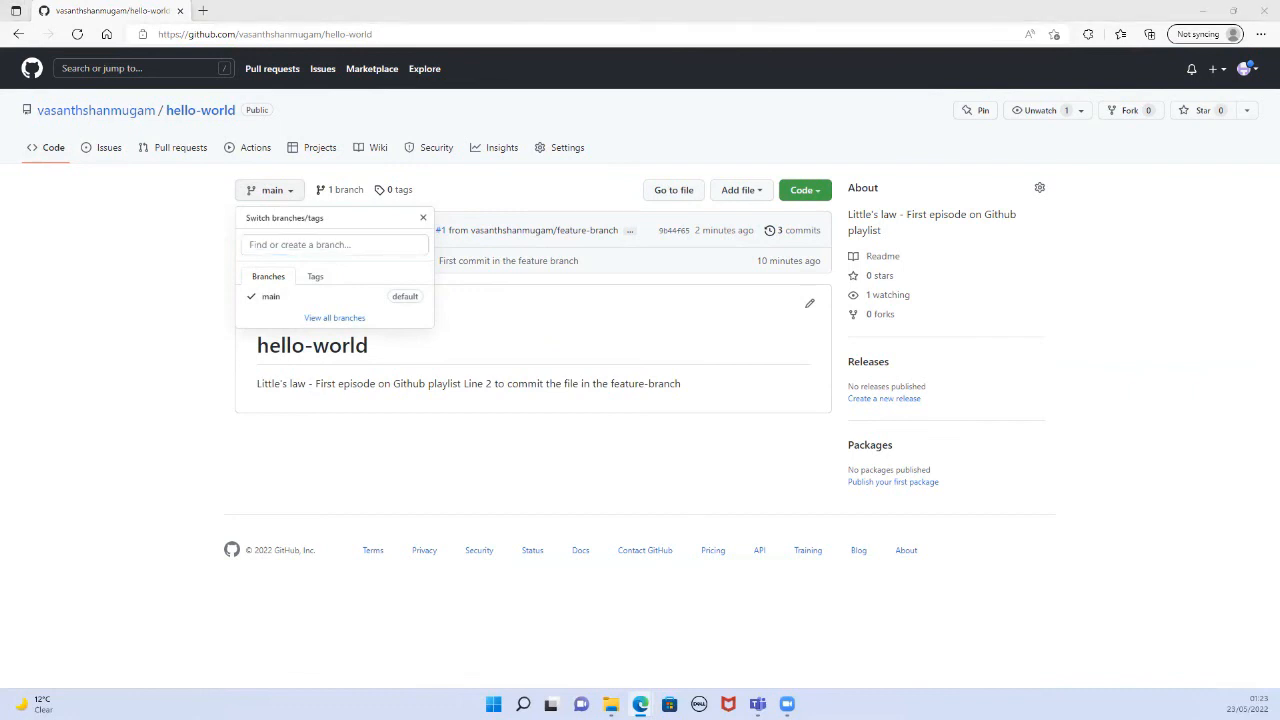
click(308, 405)
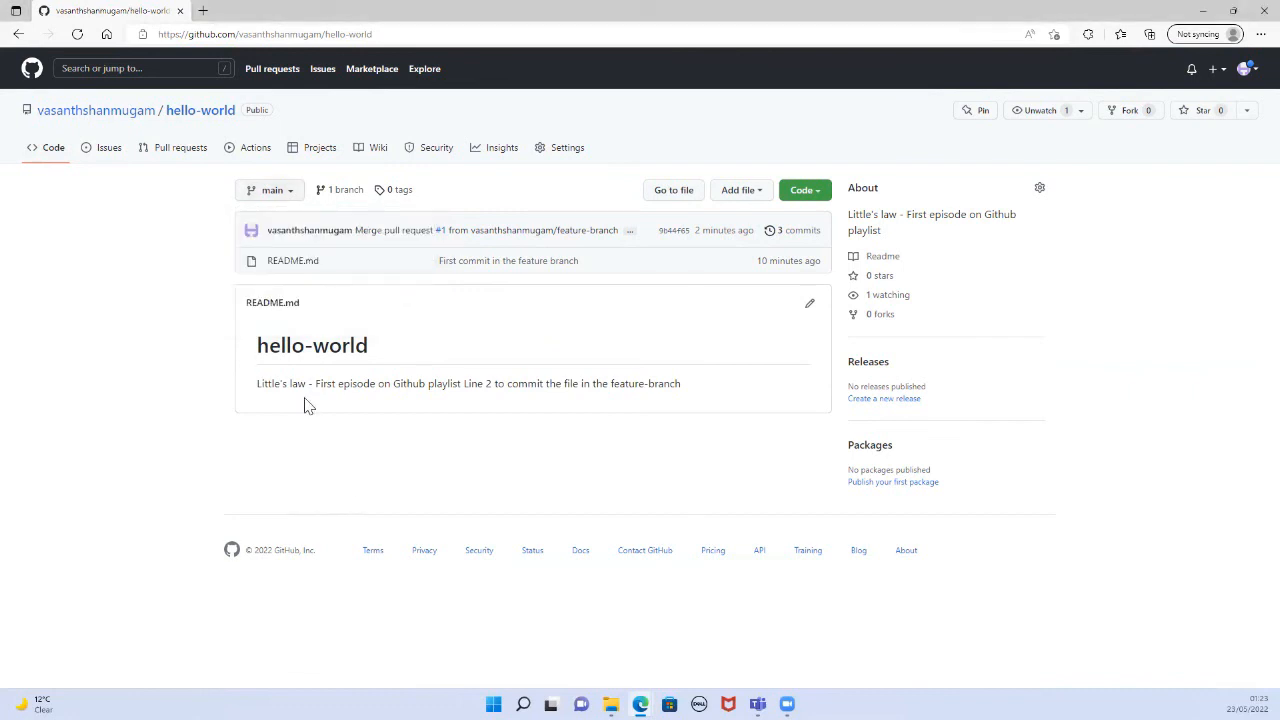